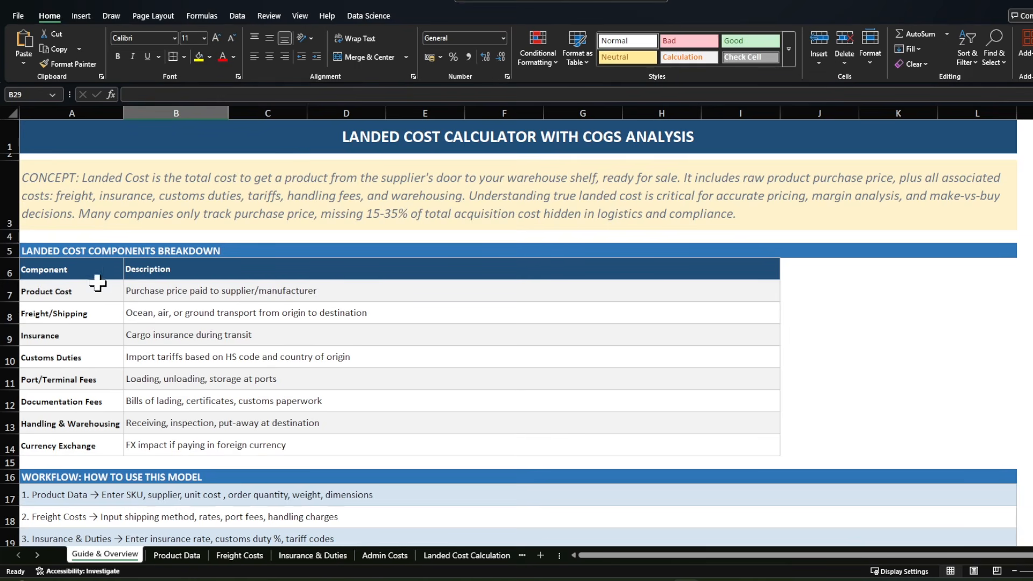
Step: Read the workflow section of the guide sheet and review the Product Data columns from Product Name to Total Product Cost
scroll(179, 295, "down", 2)
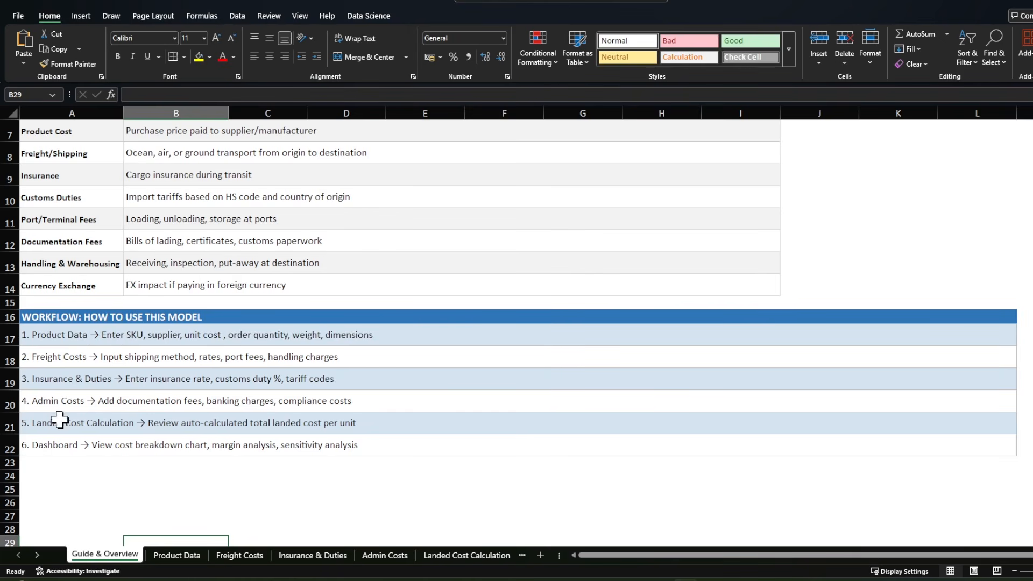
left_click(187, 554)
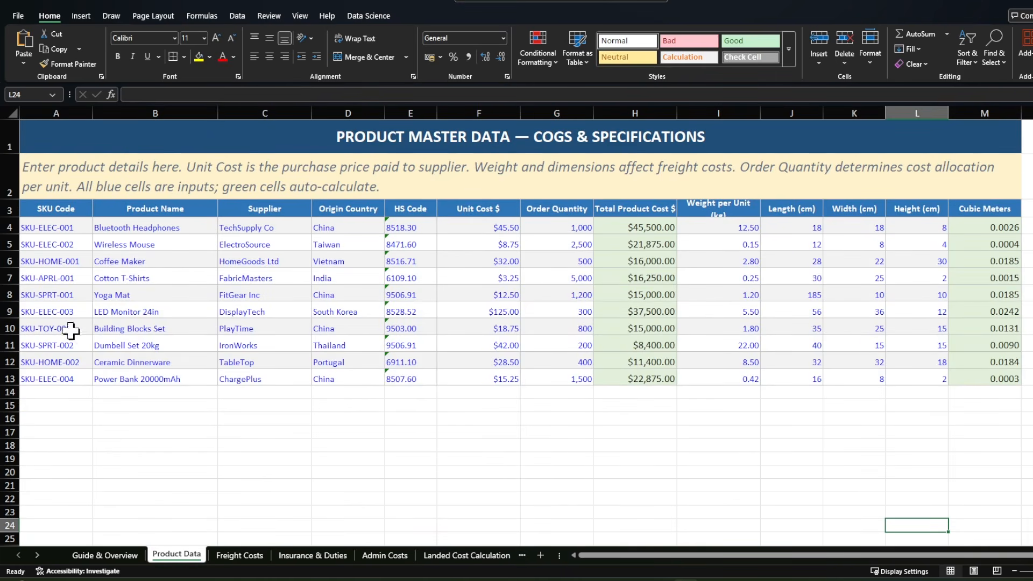
left_click(190, 227)
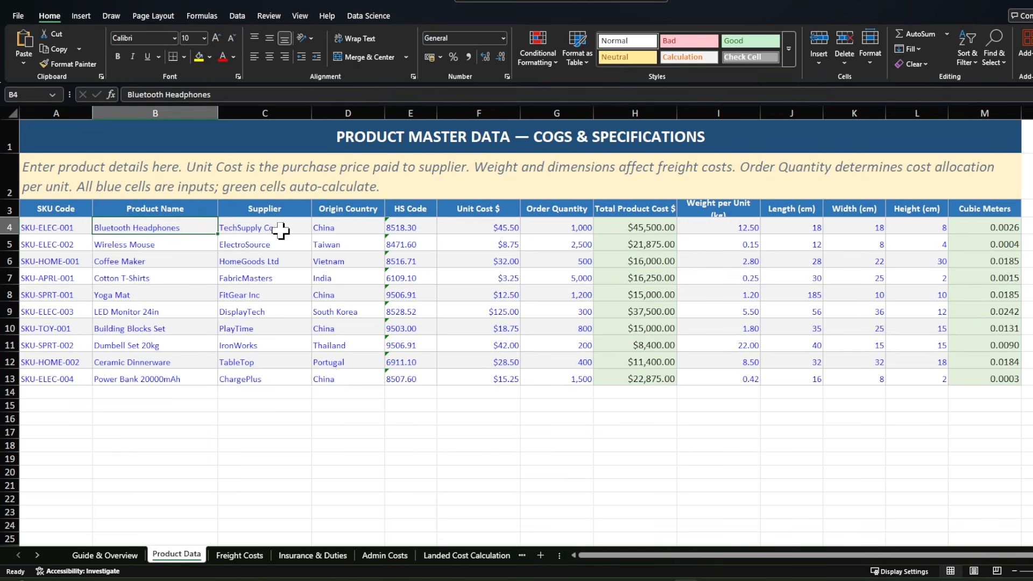
left_click(281, 230)
left_click(344, 229)
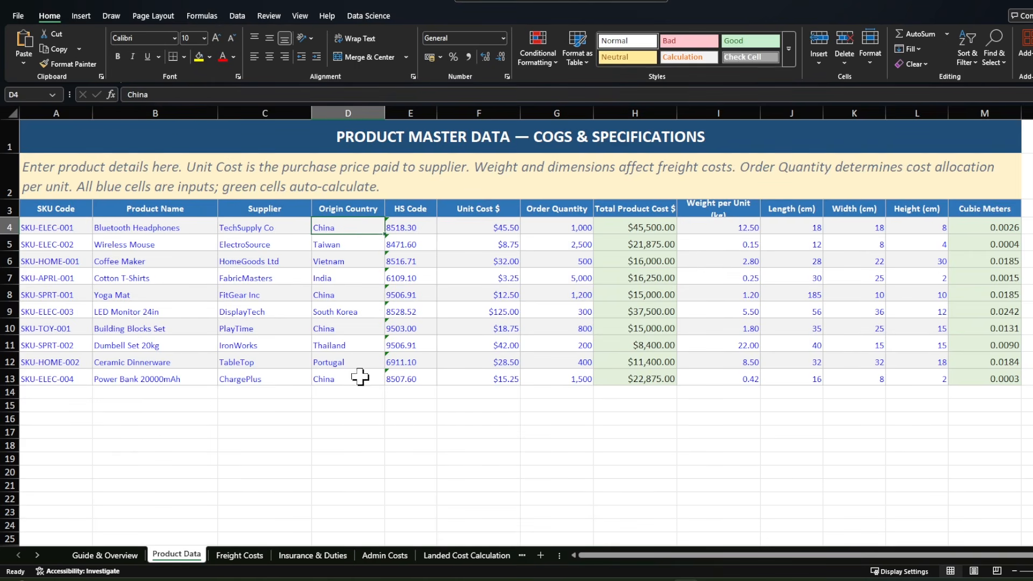
left_click(470, 215)
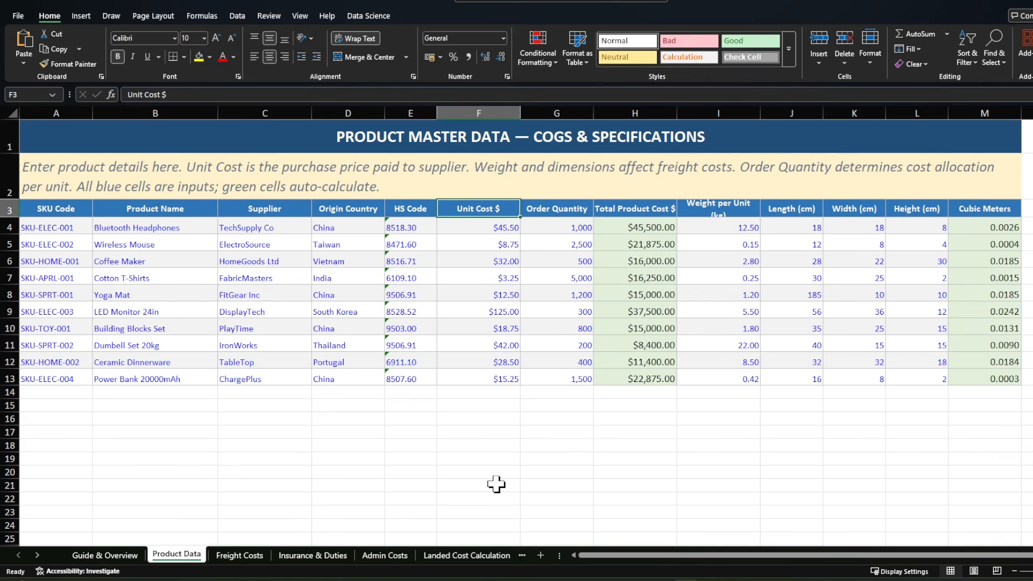
left_click(546, 209)
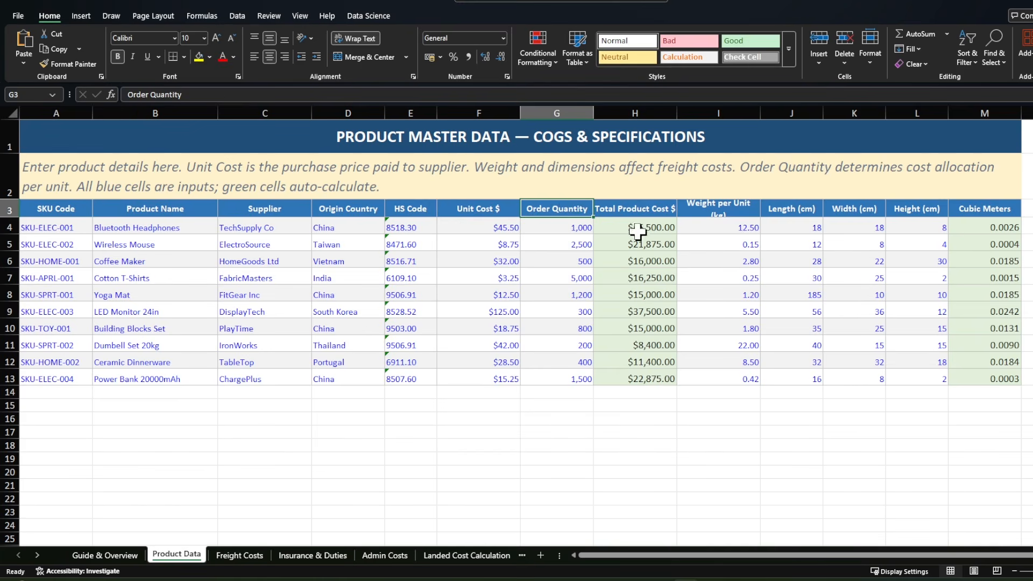
left_click(620, 208)
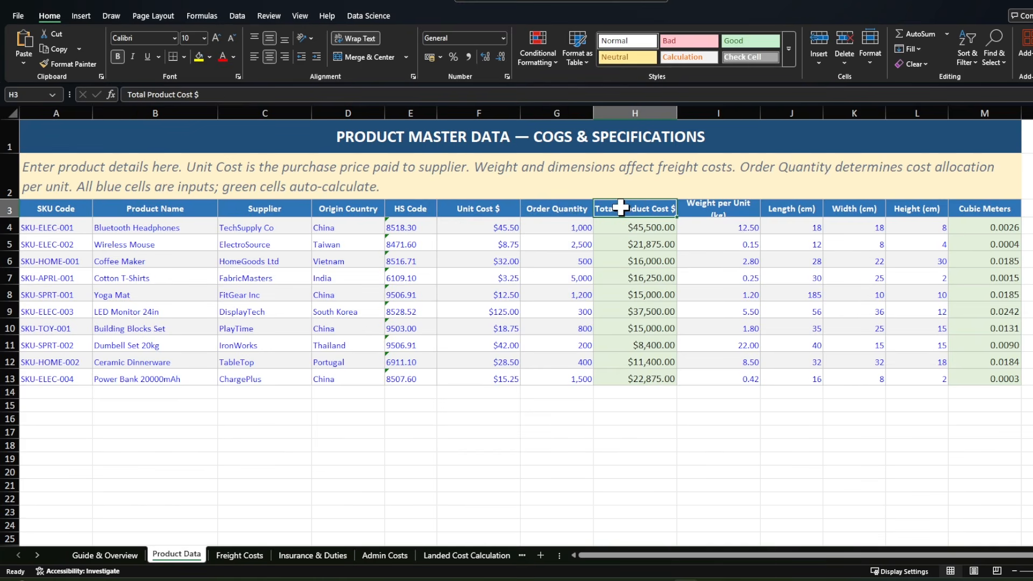
Step: Review the weight, length, width, height and Cubic Meters columns in Product Data, and revisit Total Product Cost
left_click(718, 209)
left_click(793, 210)
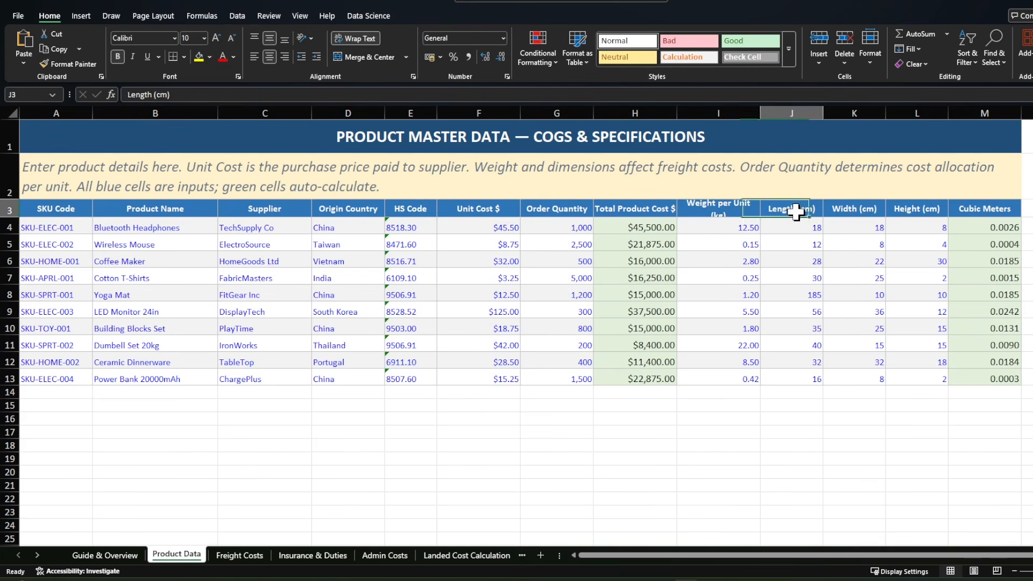
left_click(874, 207)
left_click_drag(875, 206, 943, 207)
left_click_drag(791, 209, 893, 208)
left_click(989, 209)
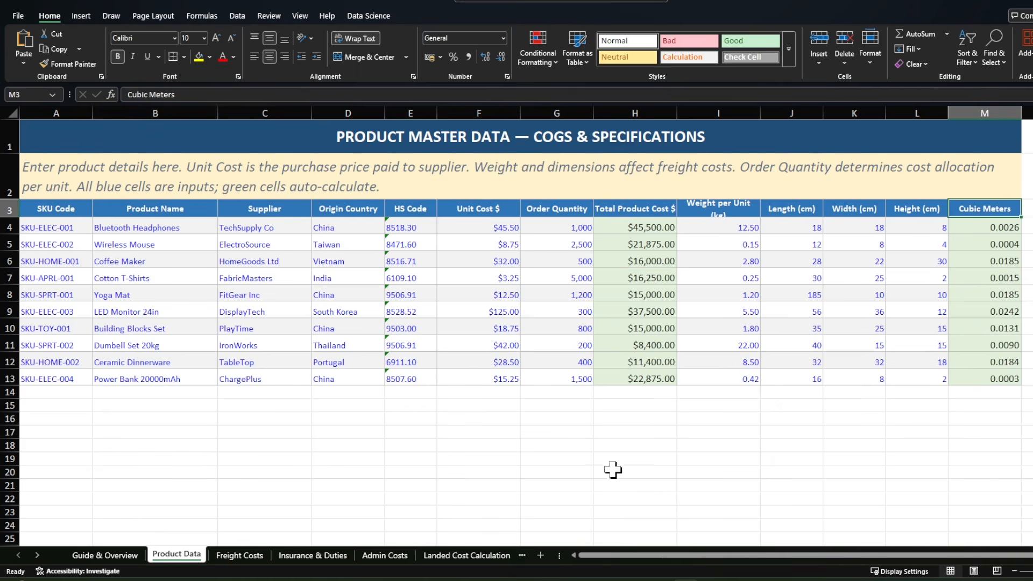
left_click(626, 210)
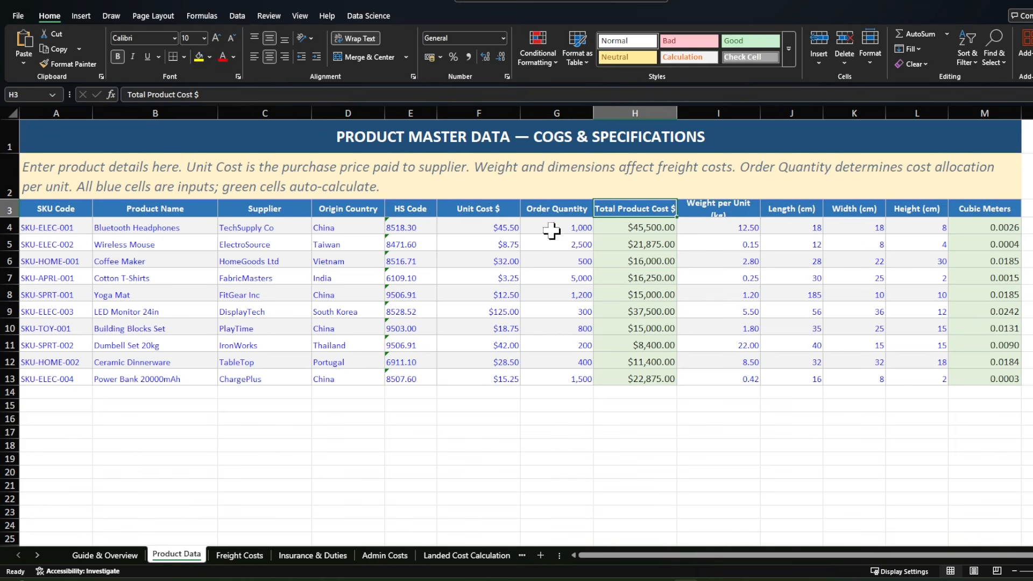
Step: Open the Freight Costs sheet and review its SKU, product name, Shipping Method and Freight Rate per Unit columns
left_click(239, 555)
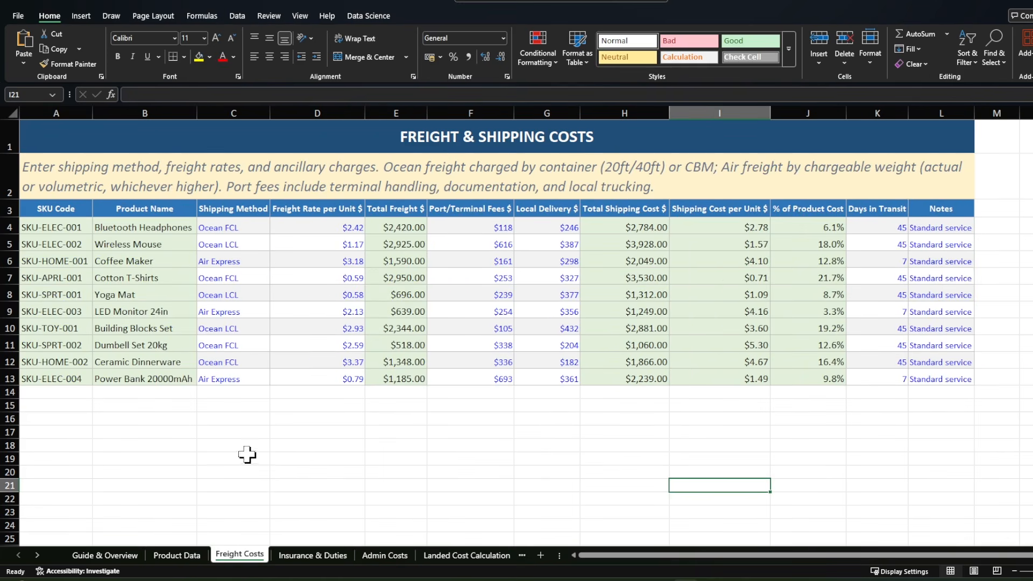
left_click(75, 226)
left_click(137, 226)
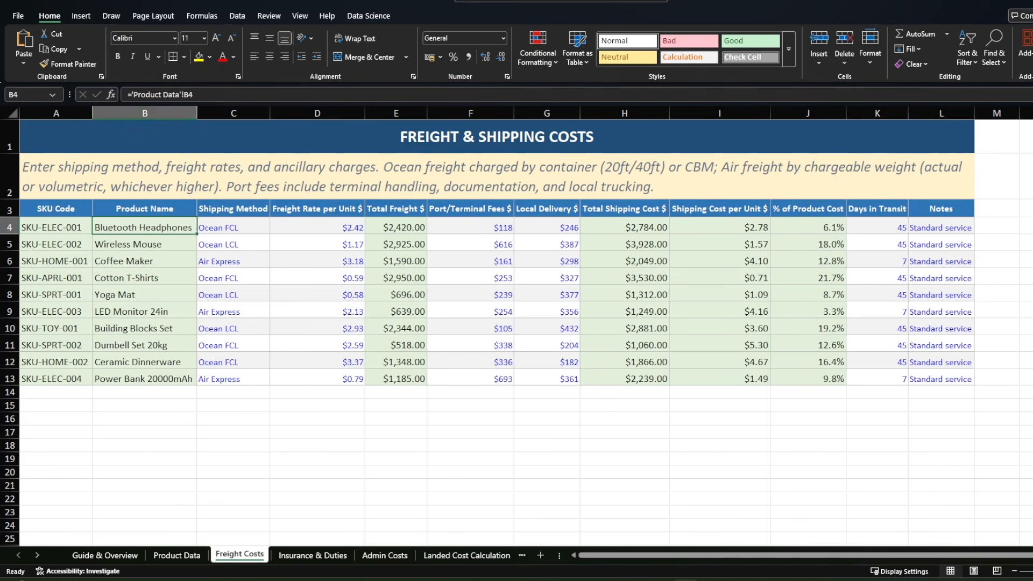
left_click(284, 485)
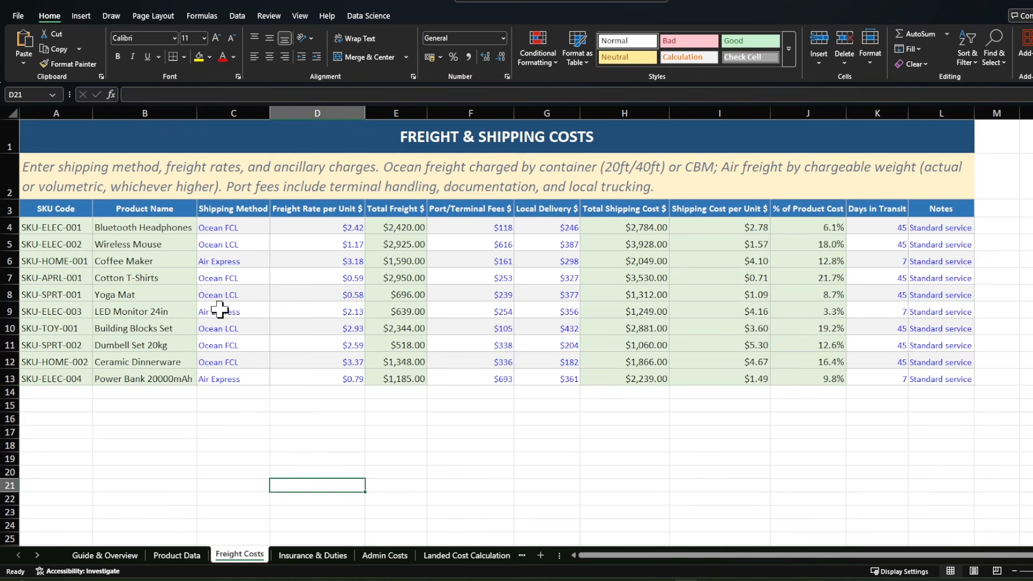
left_click(225, 210)
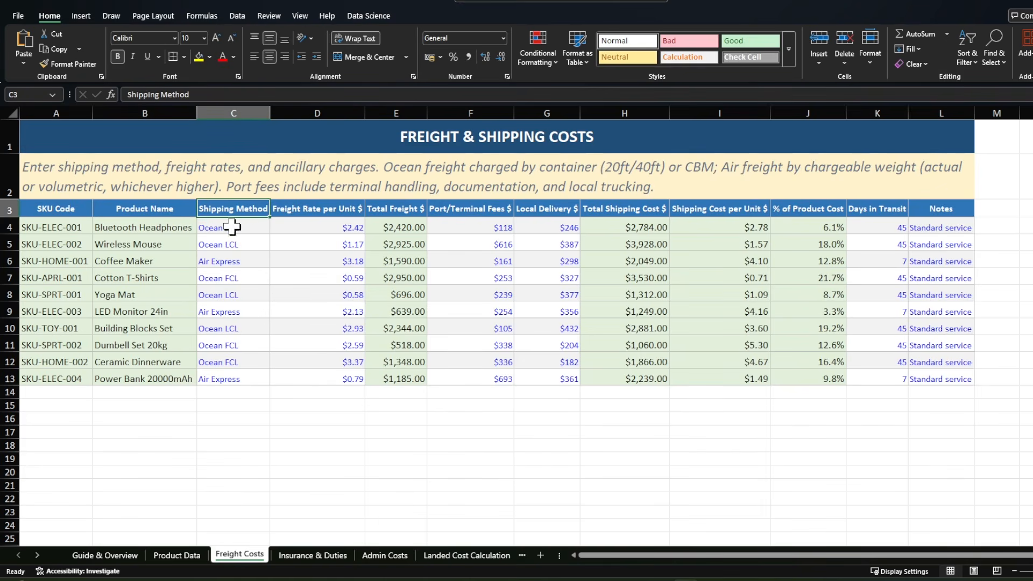
left_click(314, 208)
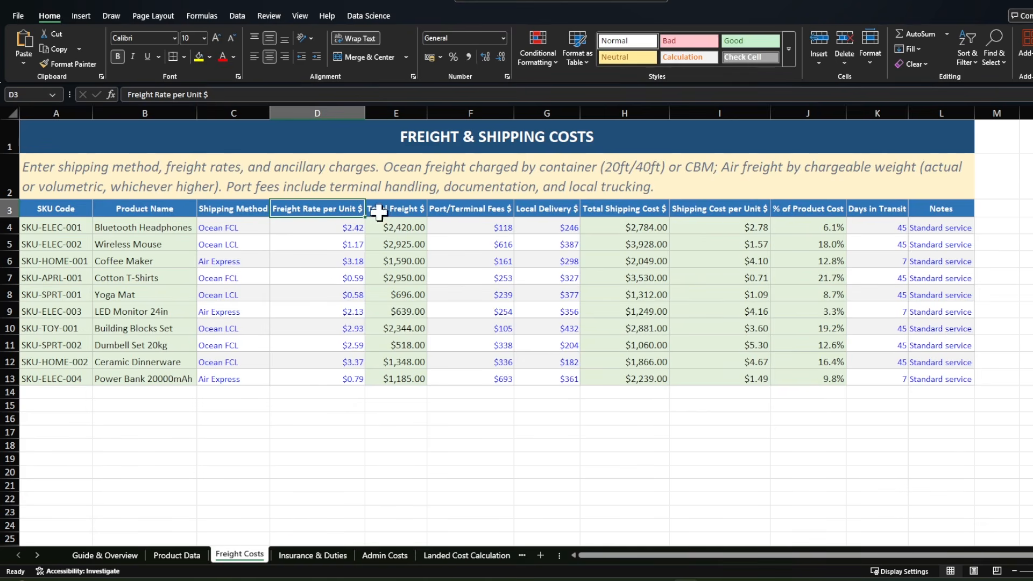
Step: Inspect the Total Freight column and trace the cell references in the formula for Bluetooth Headphones, leaving it unchanged
left_click(398, 209)
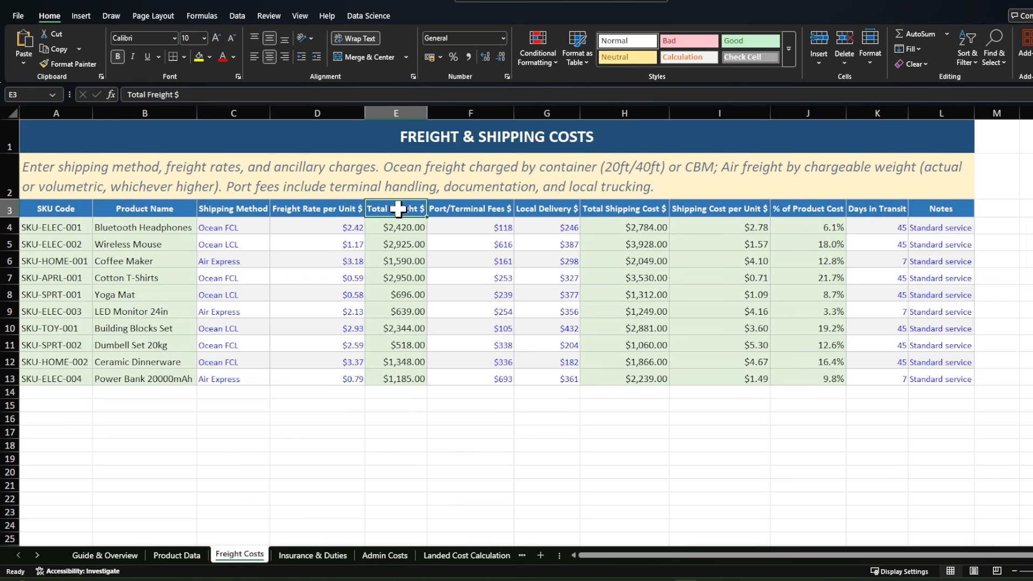
left_click(392, 228)
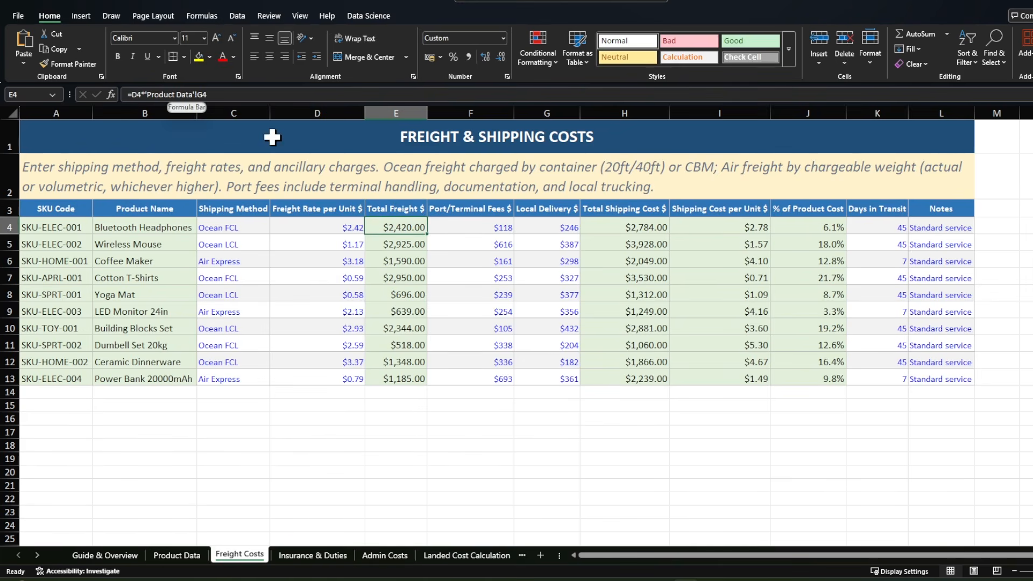
left_click(214, 94)
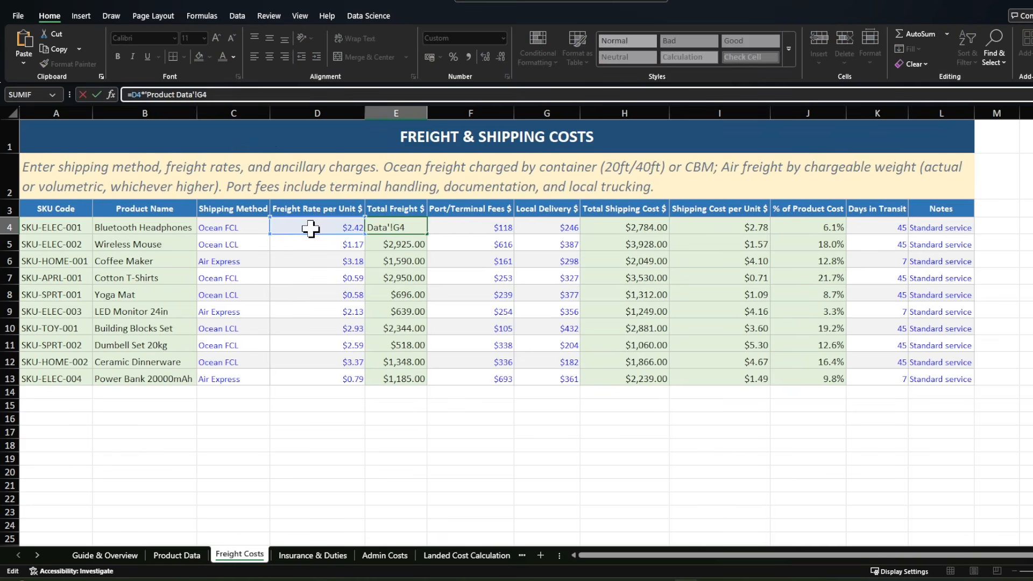
left_click(430, 483)
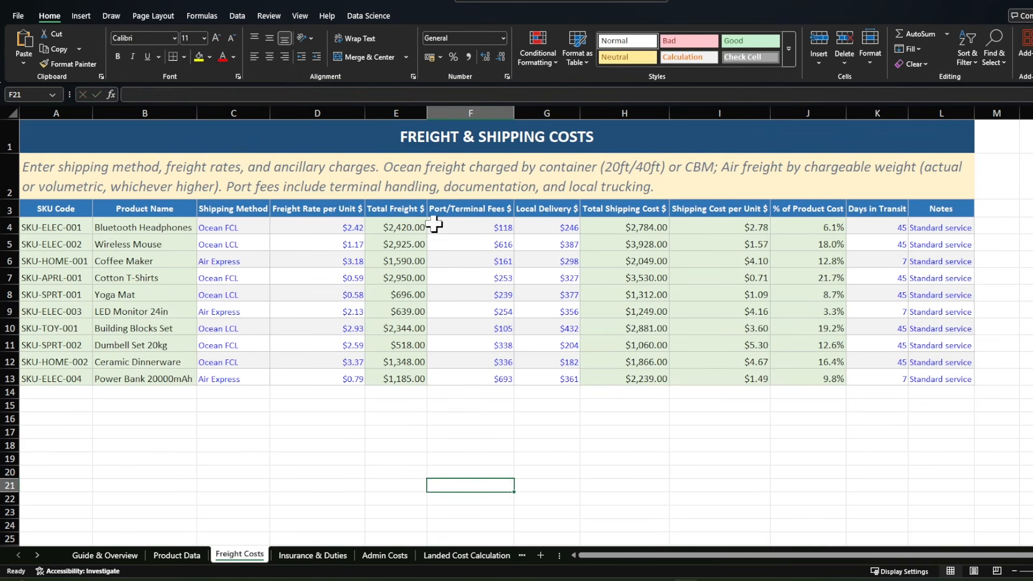
Step: Review the Port/Terminal Fees and Local Delivery columns and inspect the Total Shipping Cost formula for Bluetooth Headphones
left_click(473, 210)
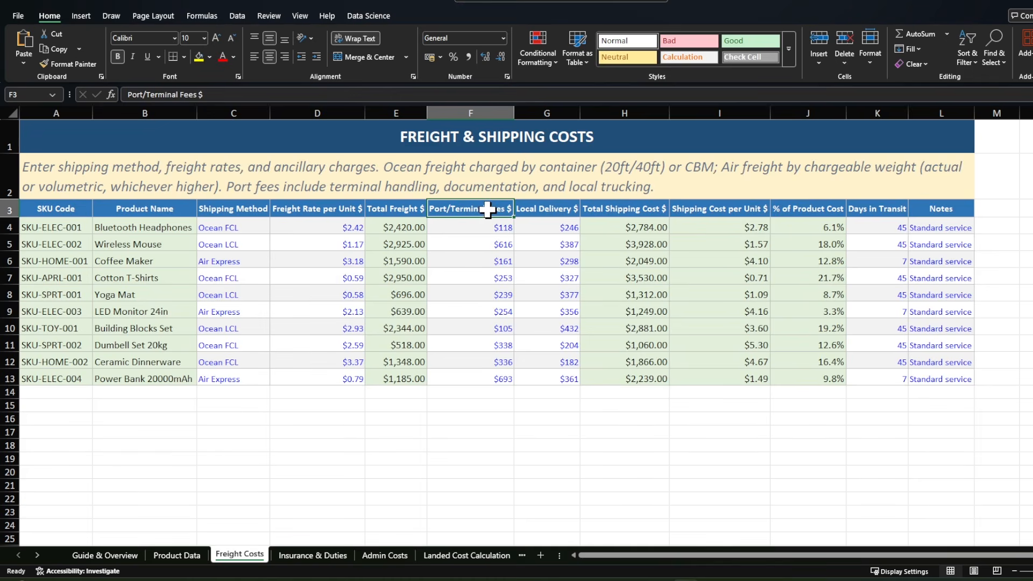
left_click(535, 209)
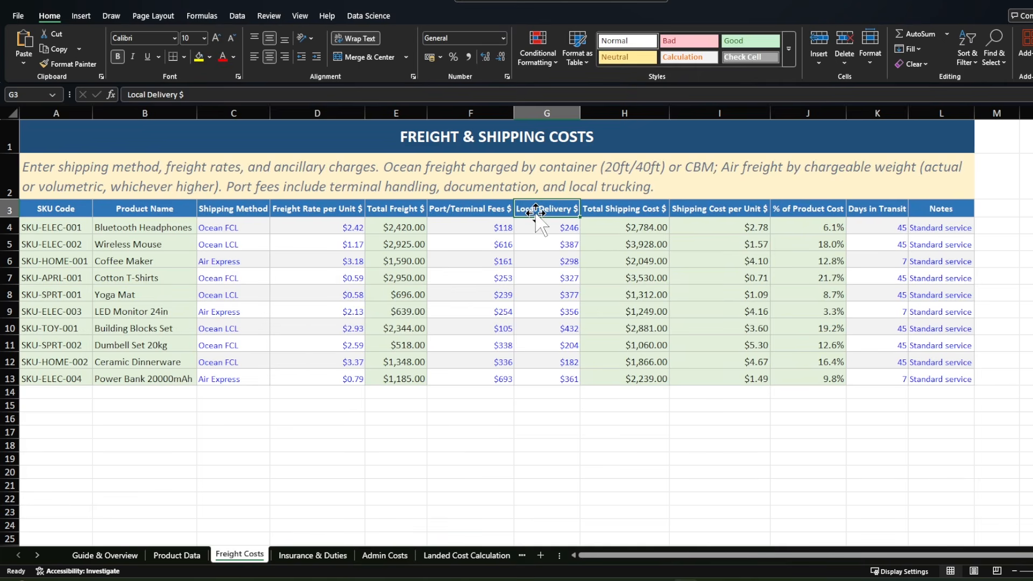
left_click(605, 212)
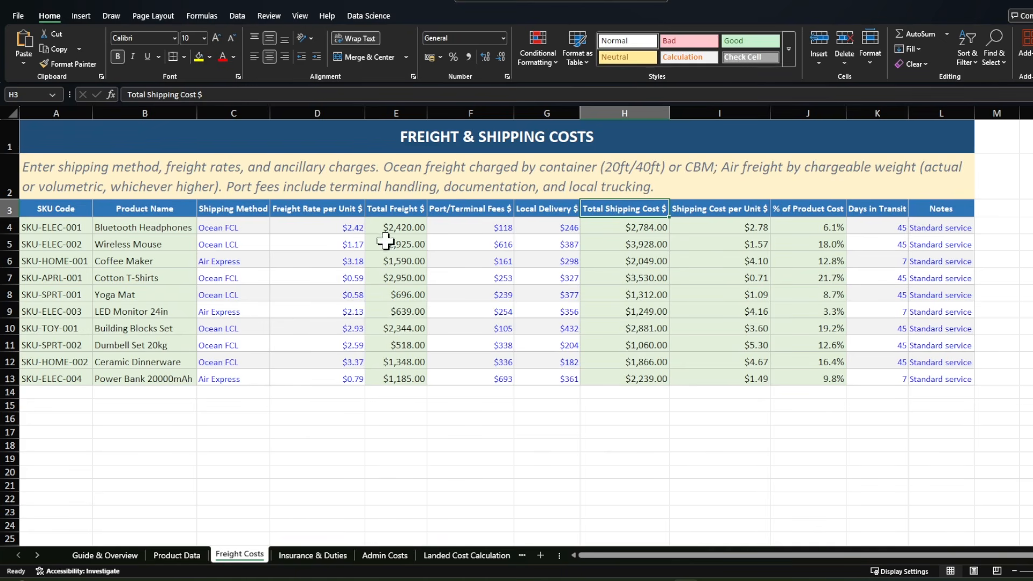
key("Down")
left_click(189, 100)
left_click(720, 445)
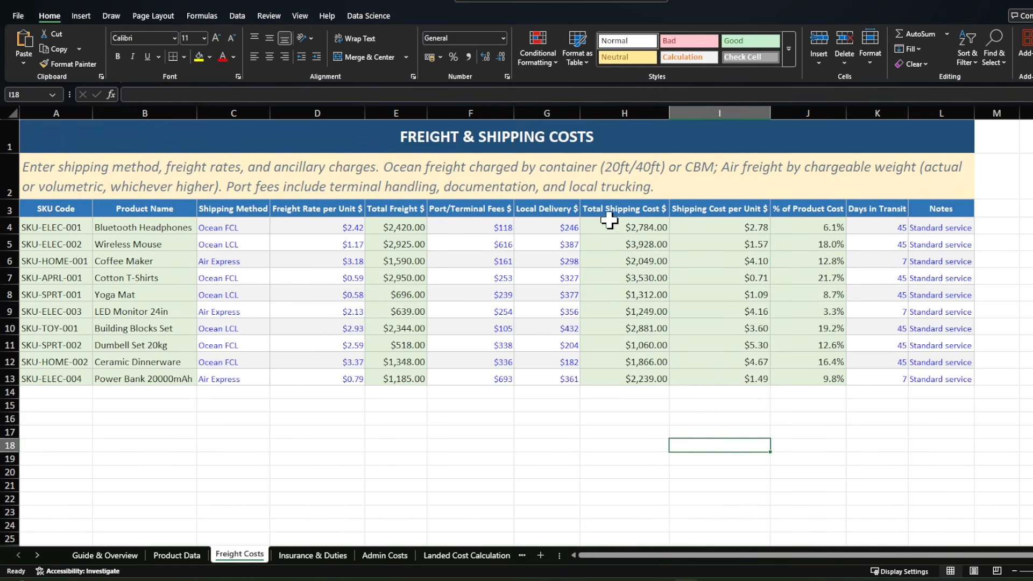
Step: Inspect the Shipping Cost per Unit formula for Bluetooth Headphones and review the % of Product Cost, Days in Transit and Notes columns
left_click(712, 208)
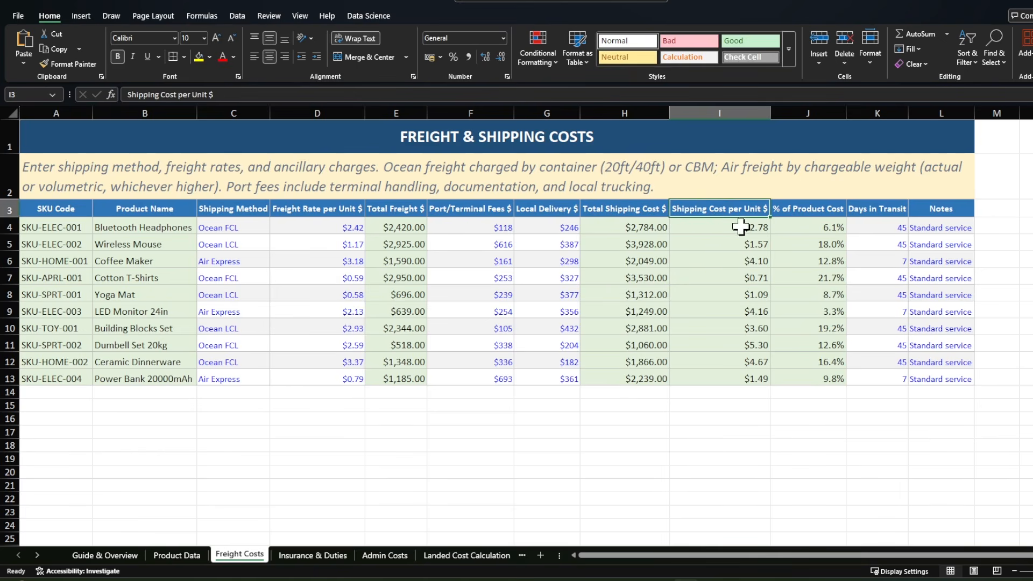
left_click(709, 224)
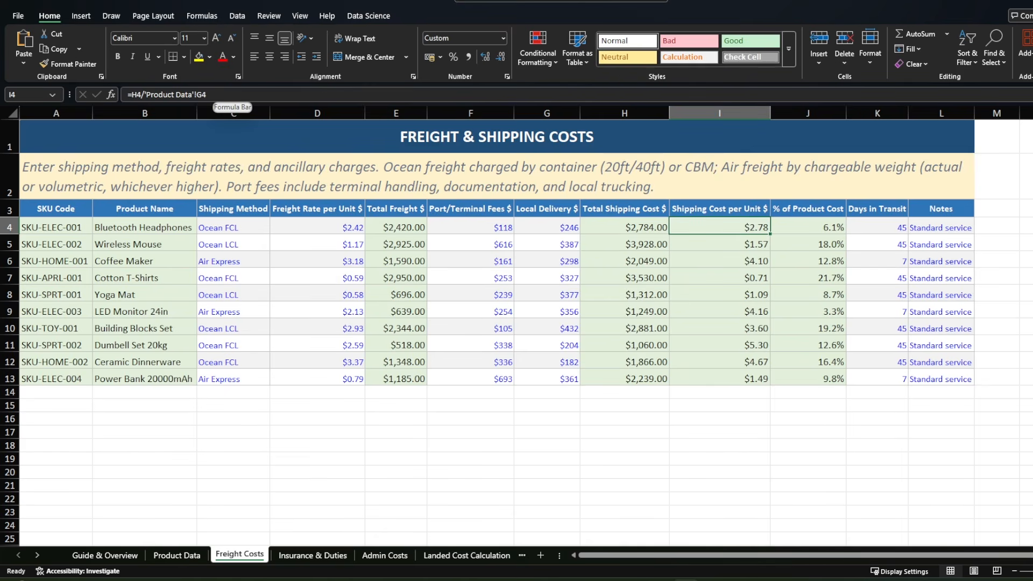
left_click(719, 208)
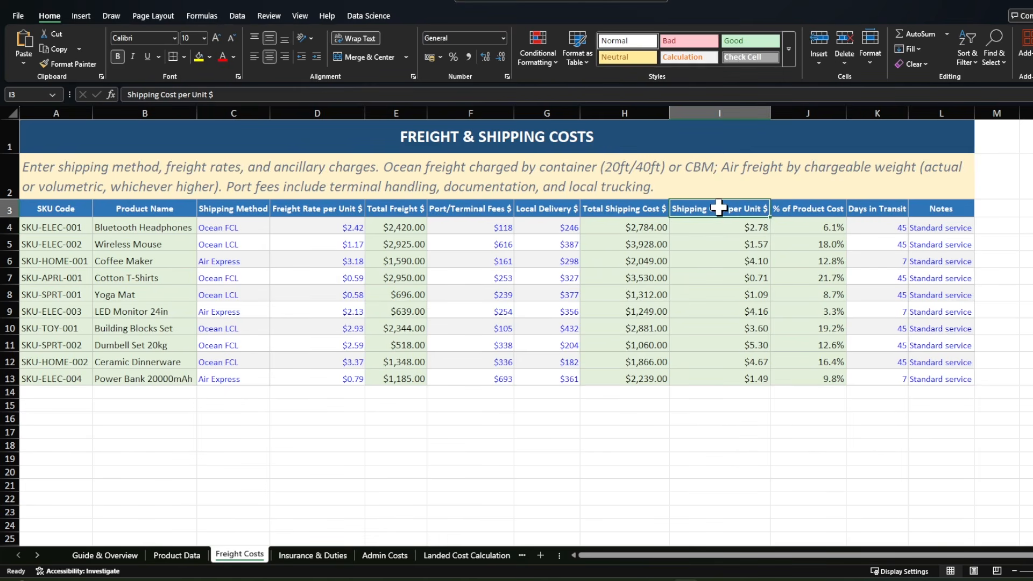
left_click(794, 211)
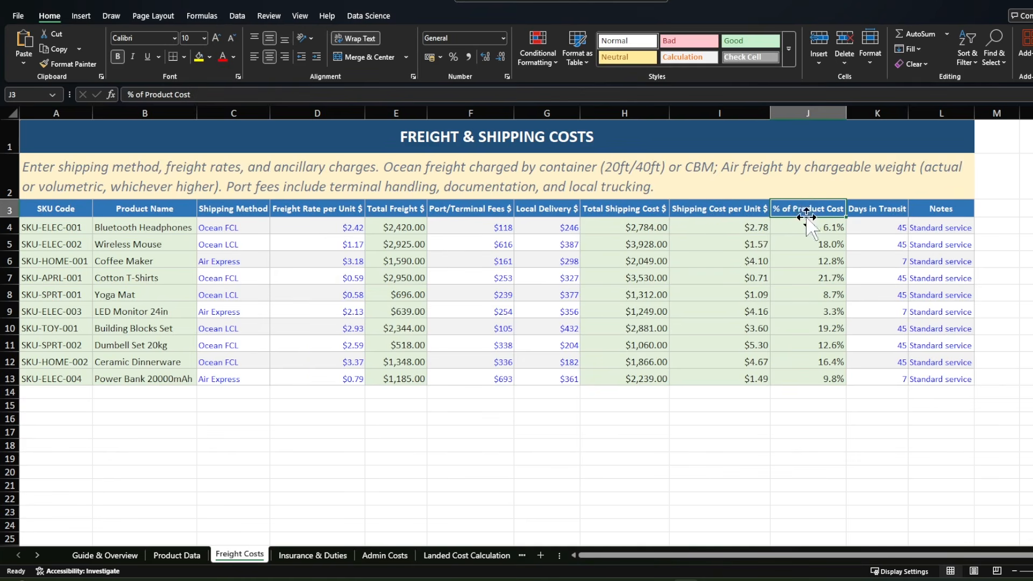
left_click(871, 210)
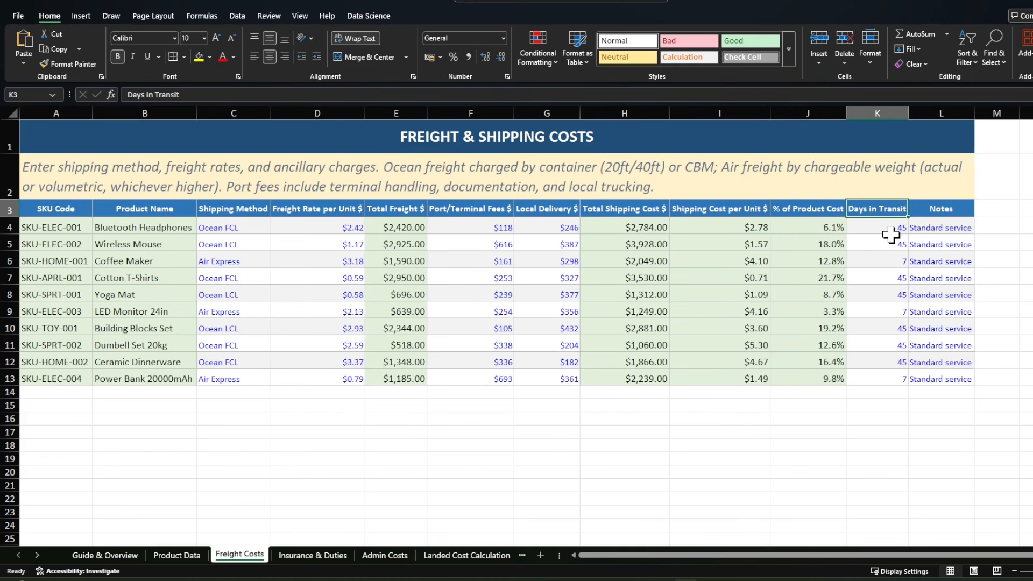
left_click(932, 211)
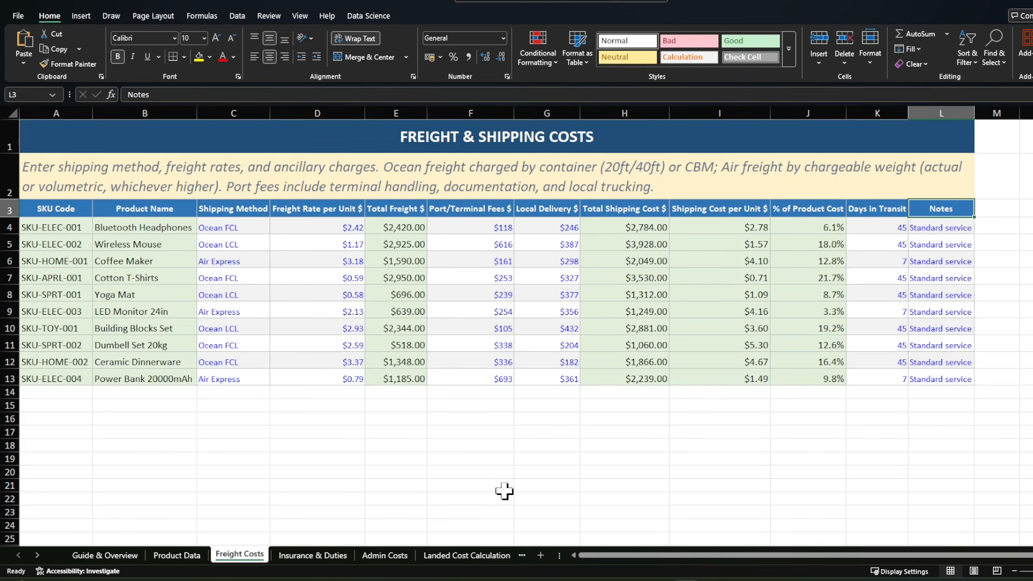
Step: Recheck the calculated freight columns: Total Freight, Total Shipping Cost, Shipping Cost per Unit and % of Product Cost
left_click(388, 214)
left_click(587, 208)
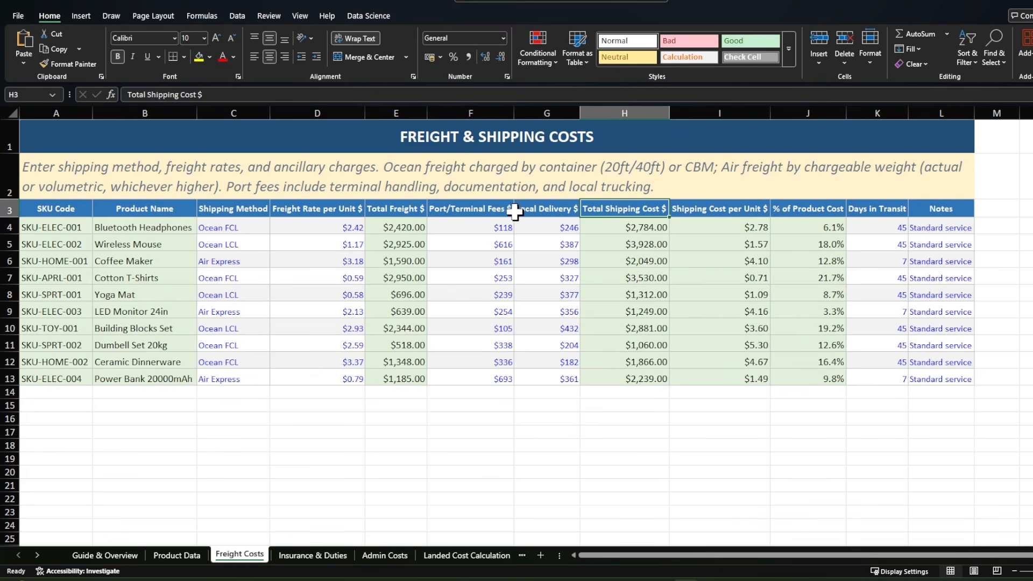
left_click(717, 209)
left_click(793, 209)
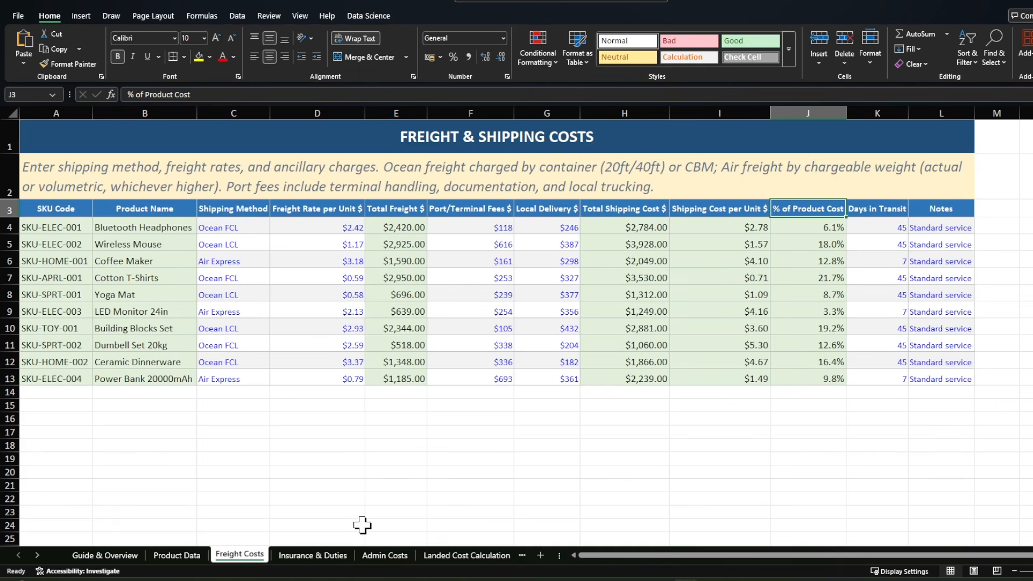
Step: Open the Insurance & Duties sheet, review the product and Insurance Rate columns, and inspect the Insurance Cost formula for Bluetooth Headphones
left_click(308, 558)
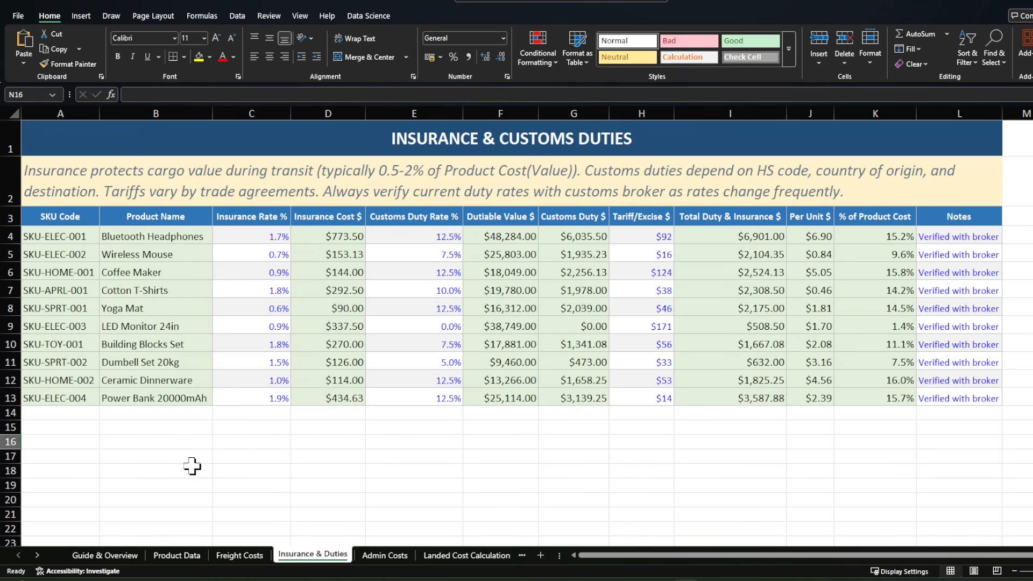
left_click_drag(93, 237, 89, 403)
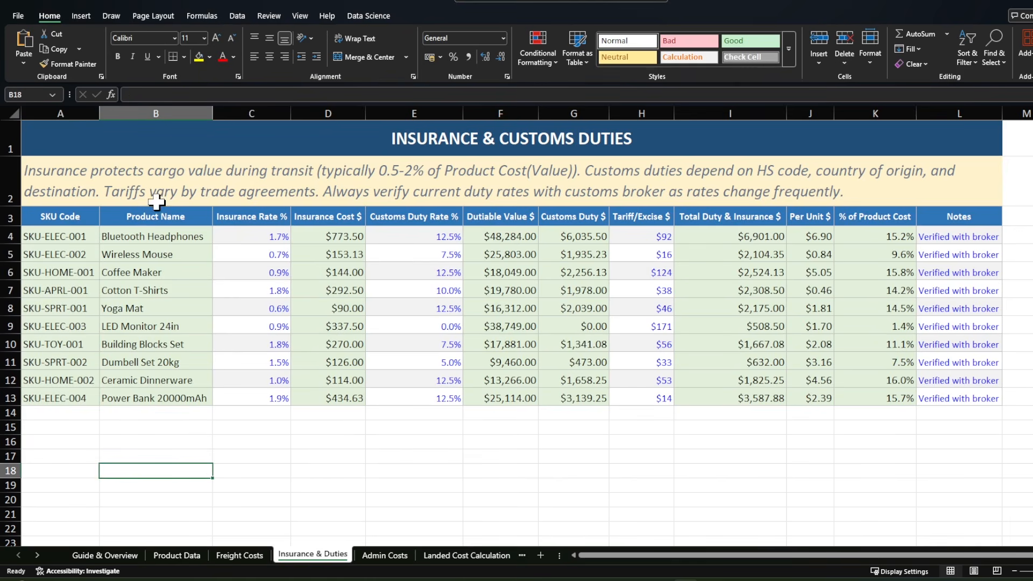
left_click(252, 221)
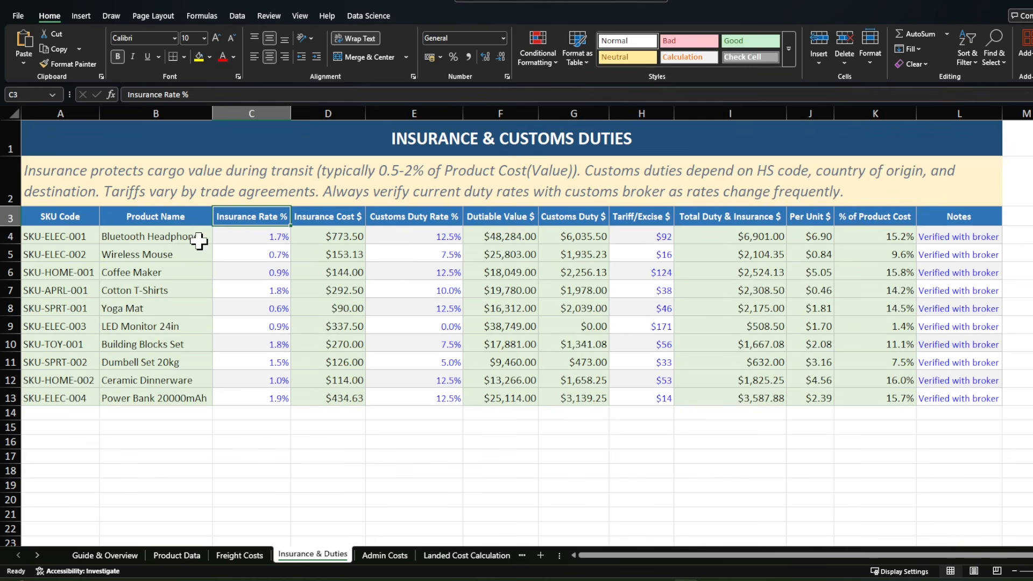
left_click(311, 218)
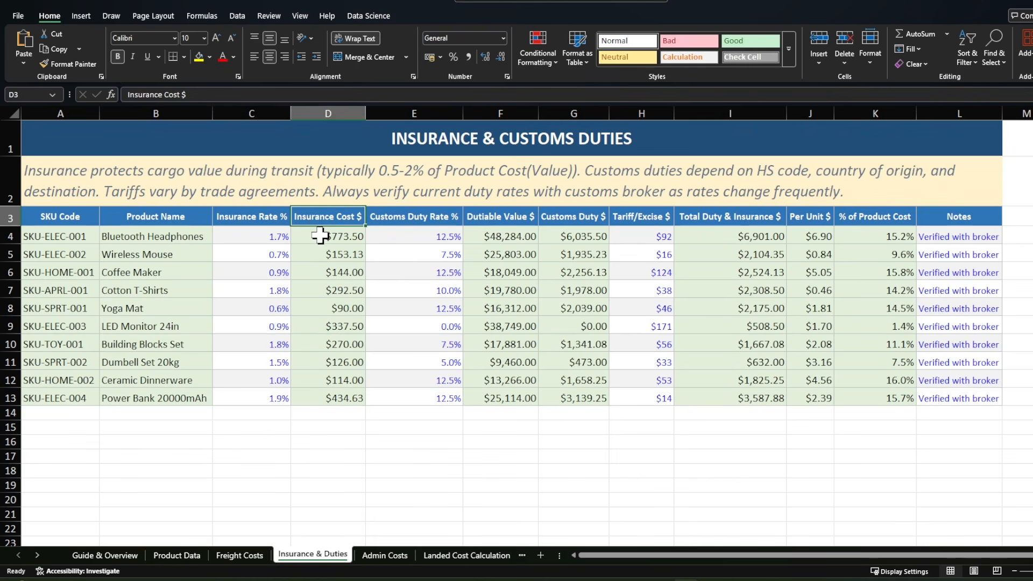
left_click(318, 236)
key("F2")
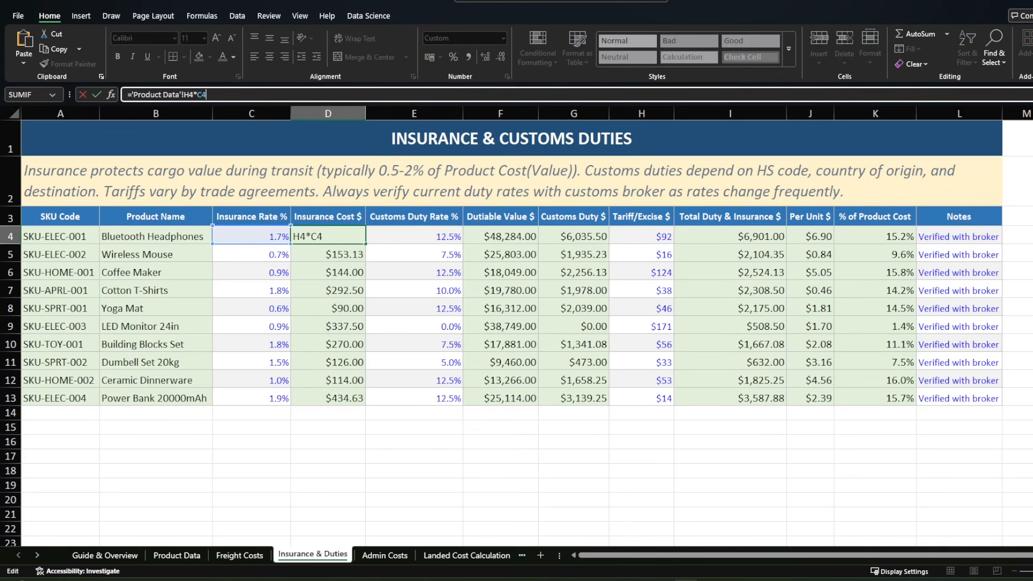
left_click(400, 501)
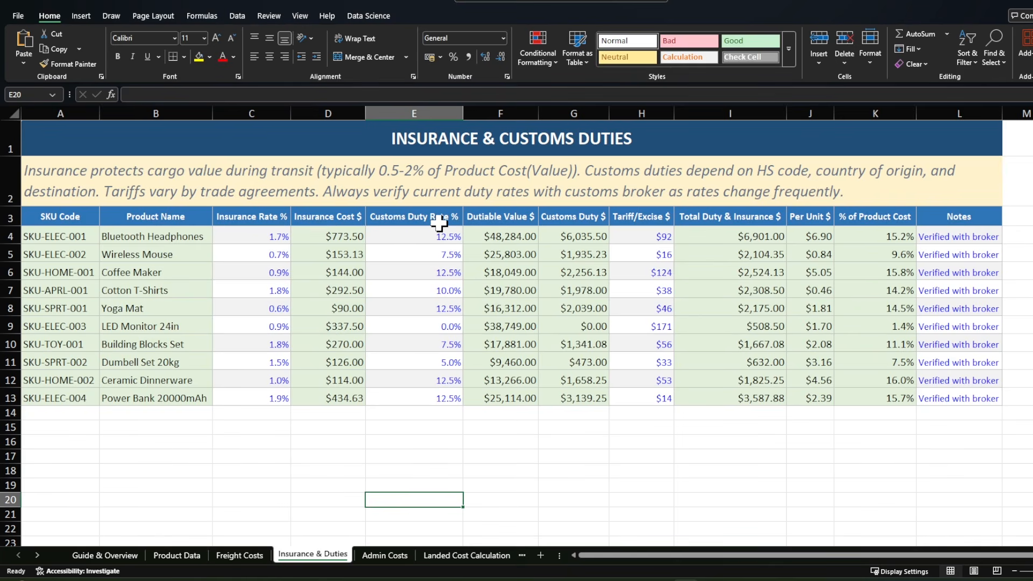
Step: Inspect the Dutiable Value formula for Bluetooth Headphones and its references to the Product Data and Freight Costs sheets, without editing it
left_click(499, 219)
left_click(497, 237)
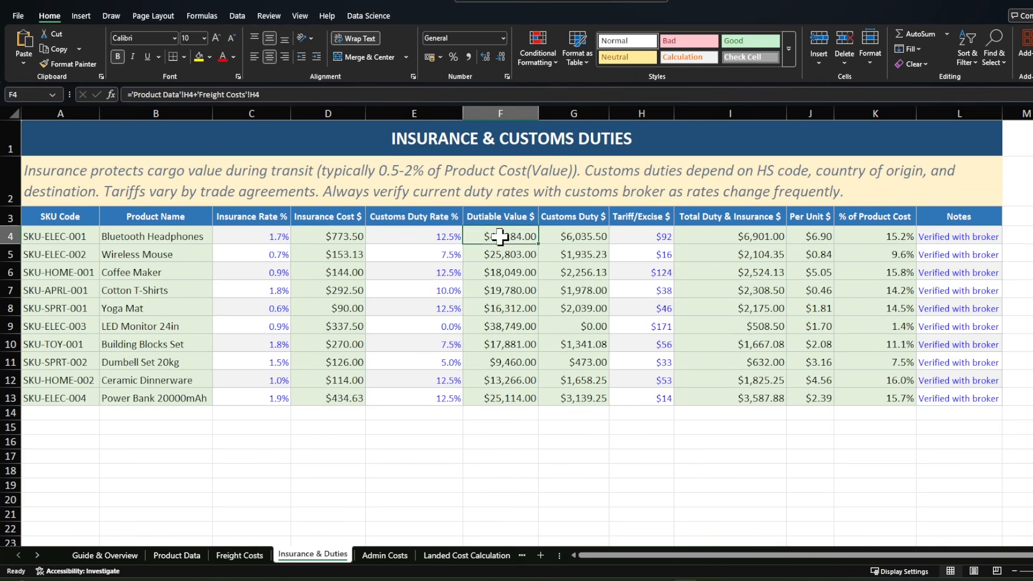
left_click(275, 95)
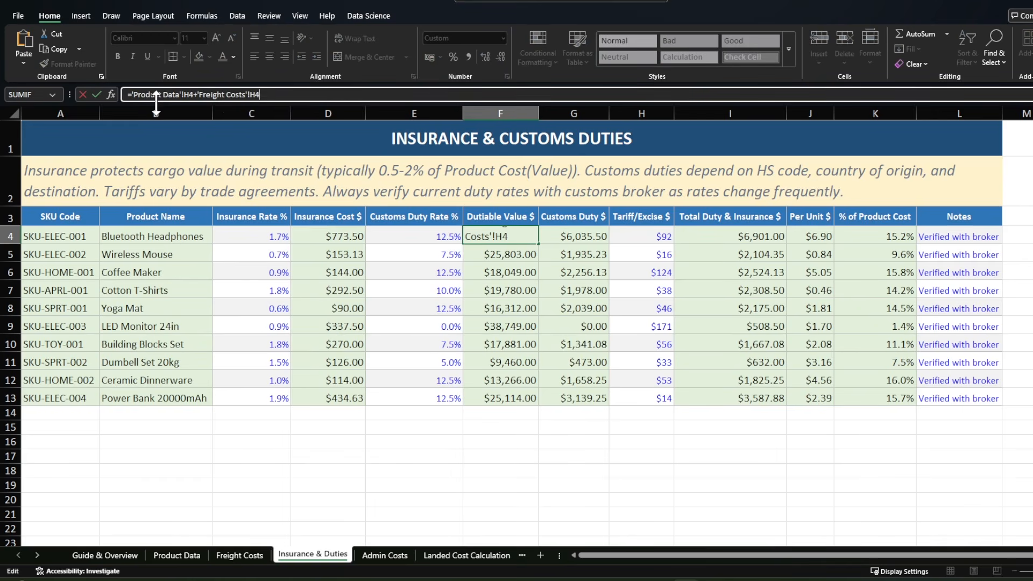
key("Escape")
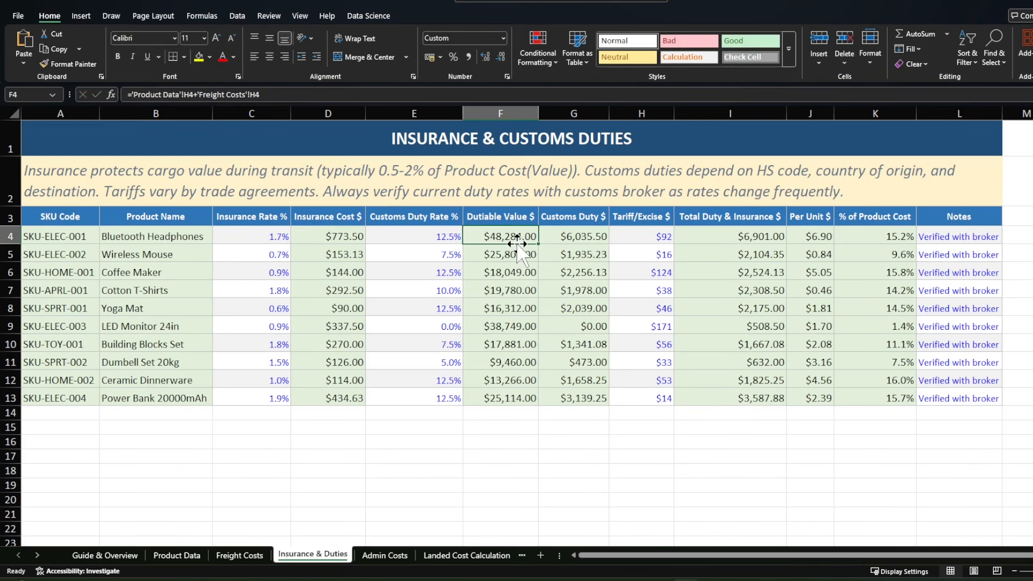
Step: Check the Customs Duty Rate for Bluetooth Headphones and inspect the Customs Duty formula that uses it
left_click(569, 216)
left_click(421, 240)
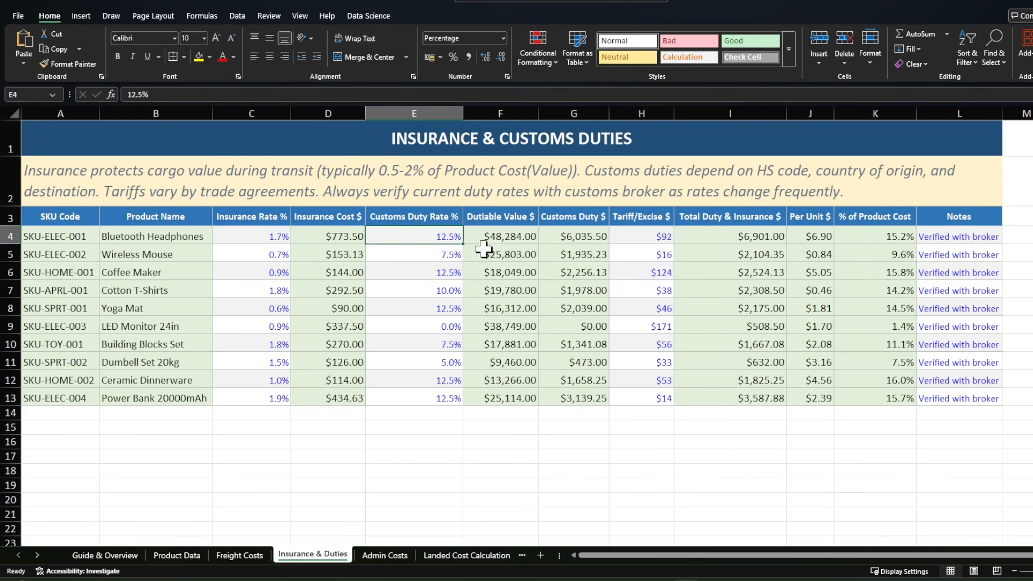
left_click(568, 237)
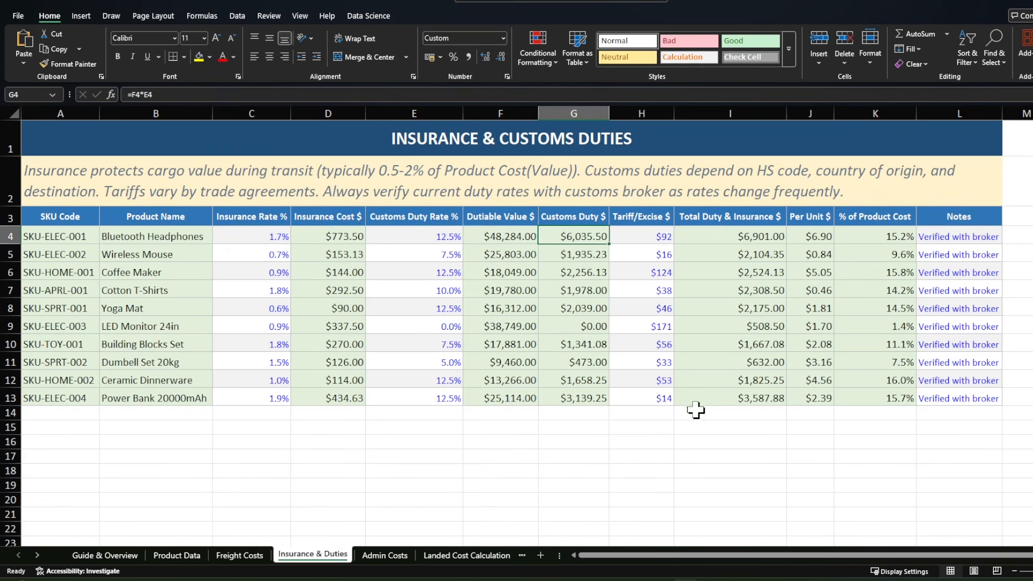
Step: Review the Tariff/Excise column and trace the cell references in the Total Duty & Insurance formula for Bluetooth Headphones
left_click(645, 217)
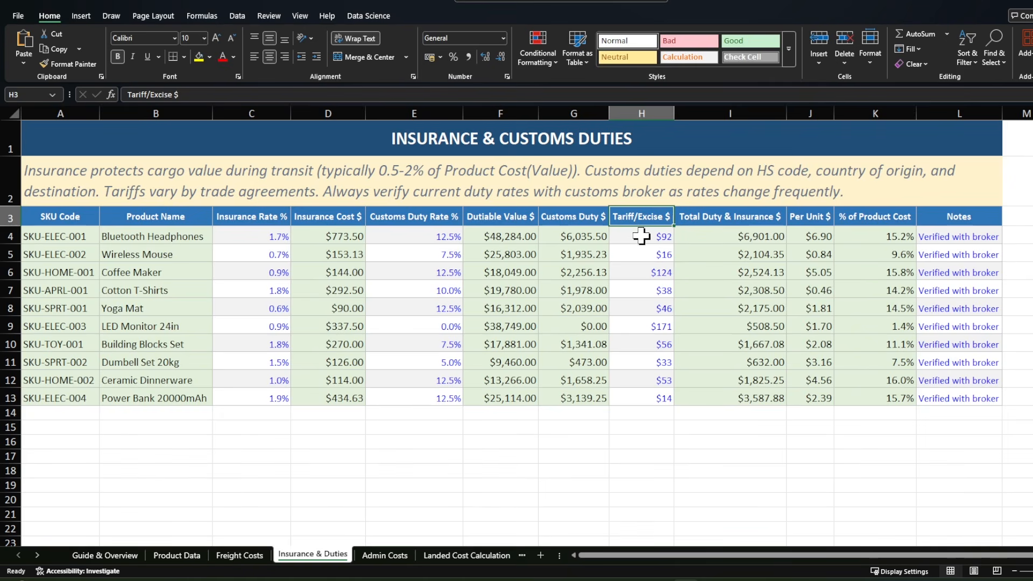
key("Right")
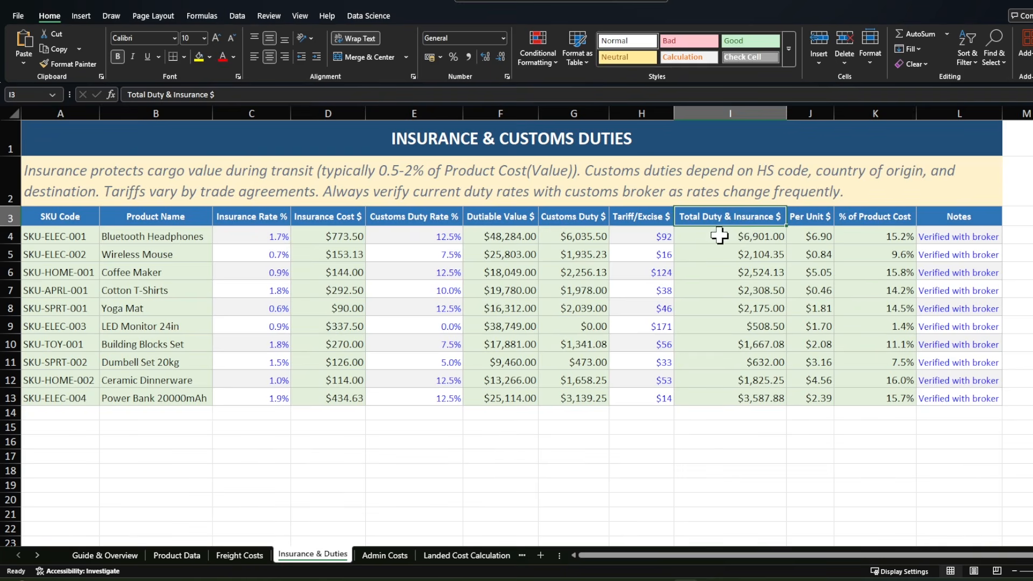
key("Down")
key("F2")
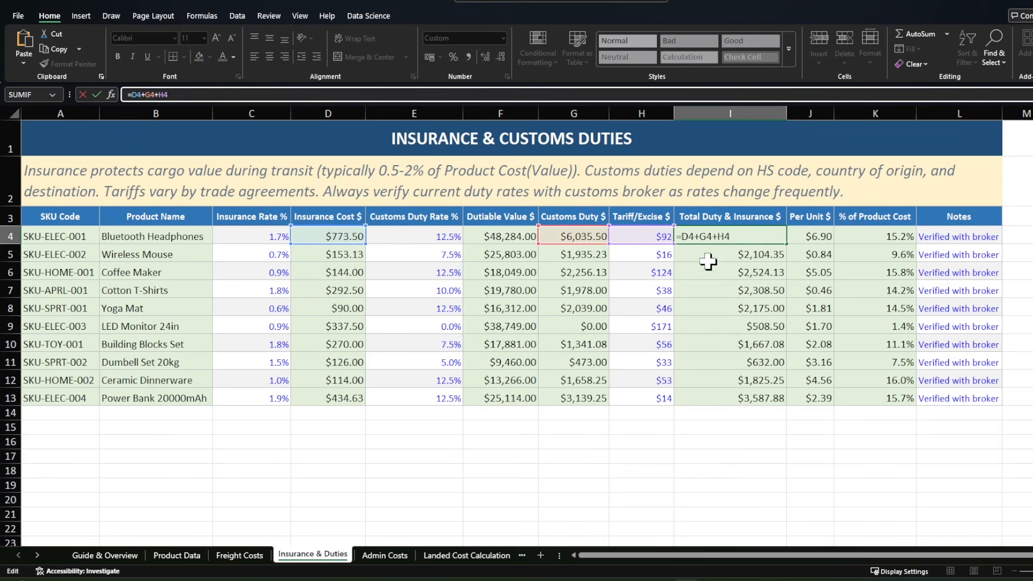
left_click(732, 272)
left_click(738, 237)
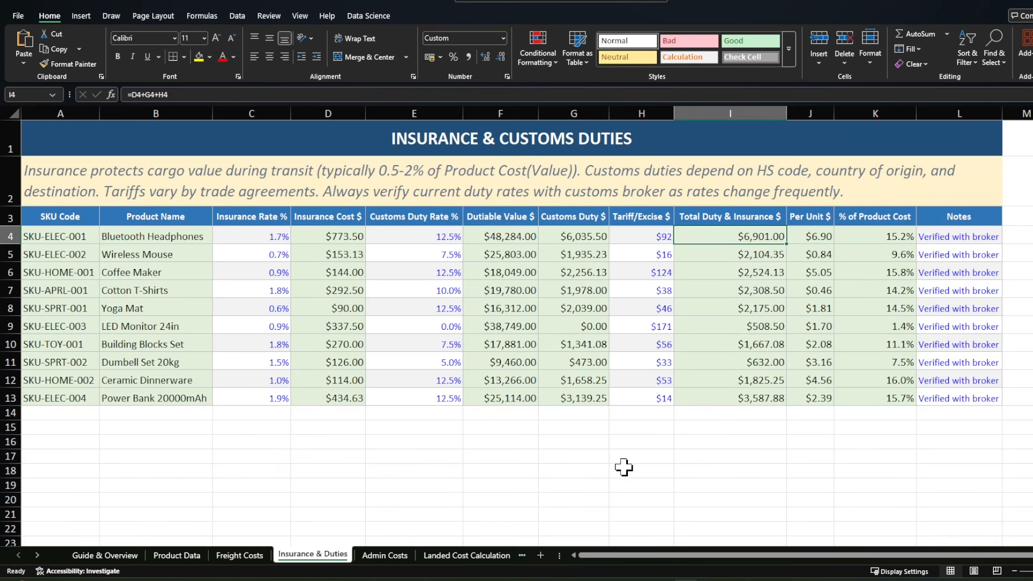
Step: Inspect the duty and insurance Per Unit and % of Product Cost formulas for Bluetooth Headphones
left_click(810, 238)
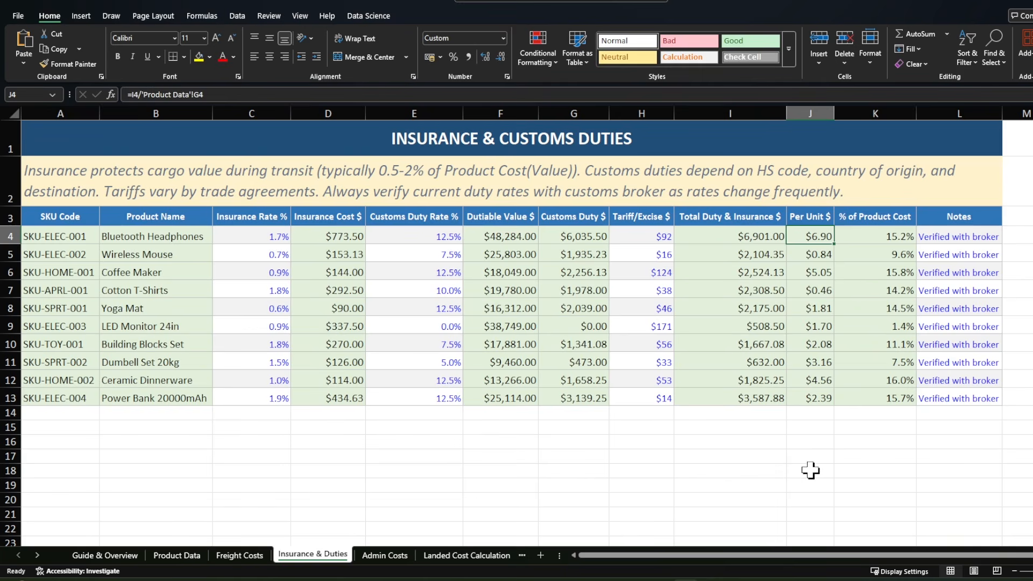
left_click(827, 471)
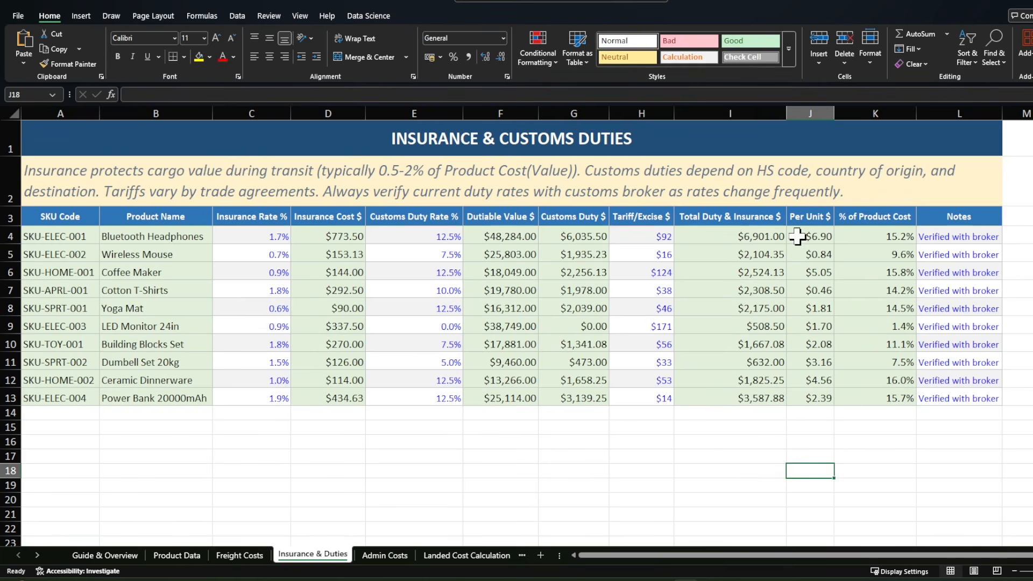
left_click(852, 238)
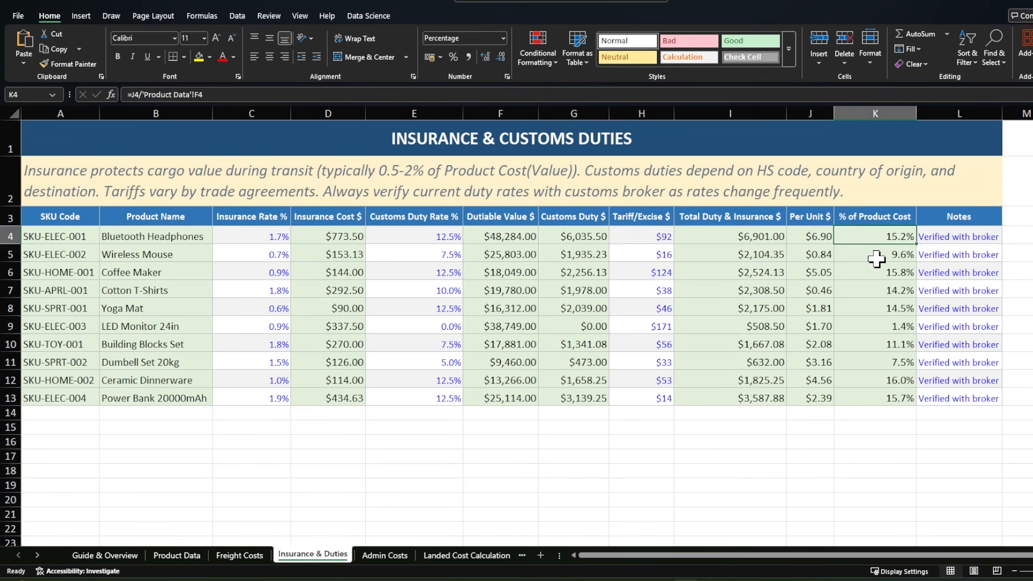
left_click(879, 470)
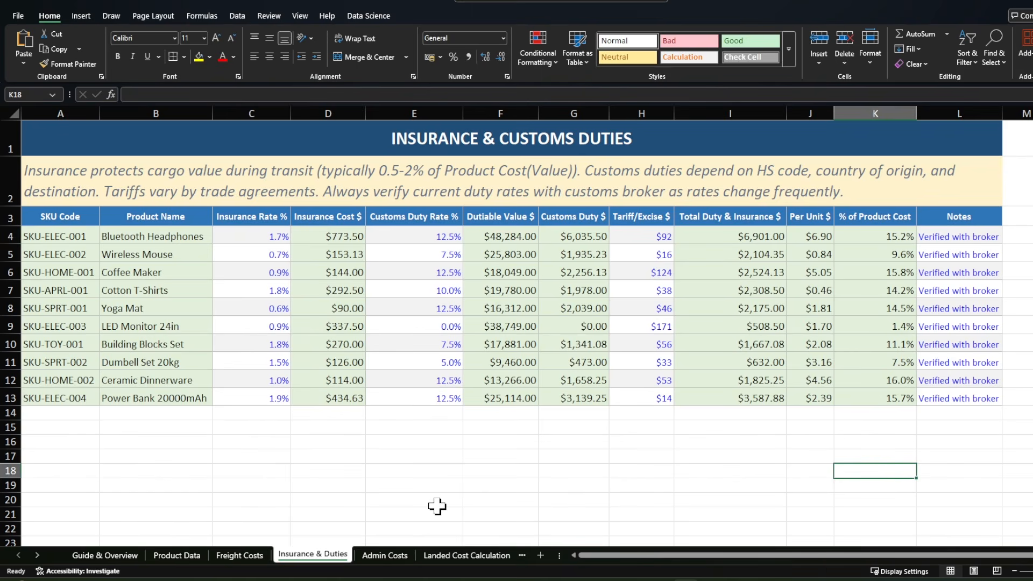
Step: Open the Admin Costs sheet and review the product name link and the fee columns from Customs Broker Fee through Warehousing/Handling
left_click(387, 555)
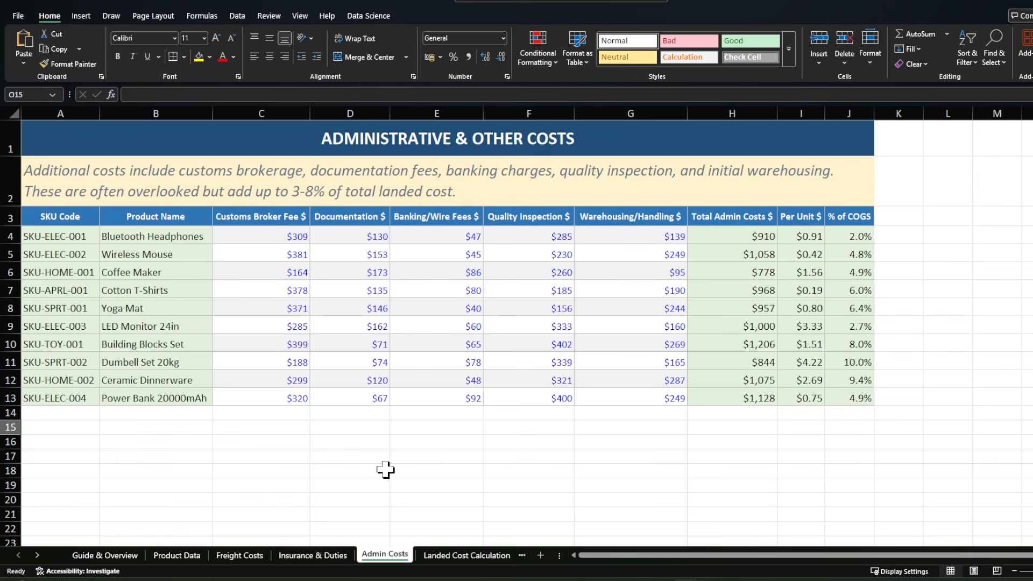
left_click(169, 237)
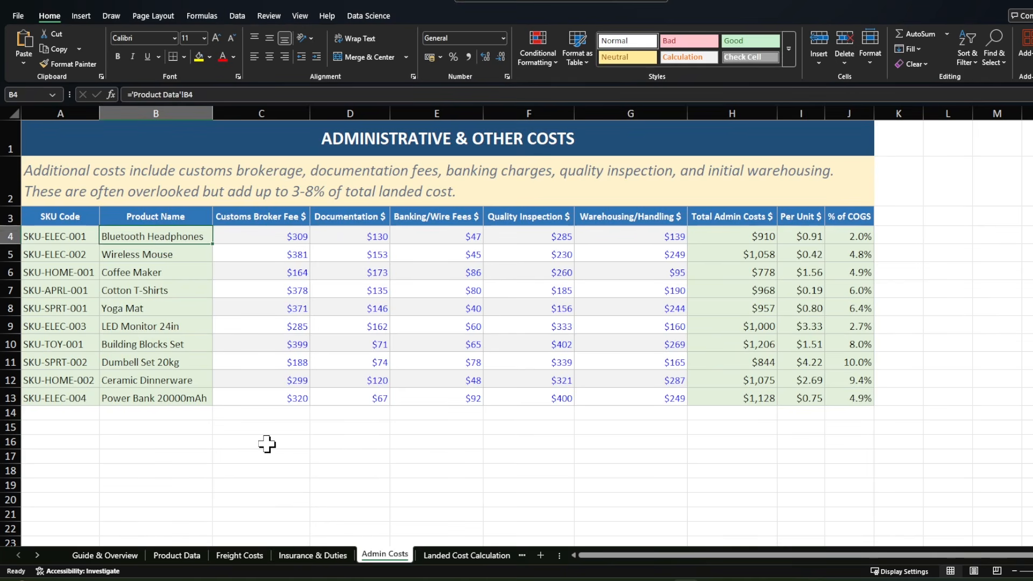
left_click(266, 221)
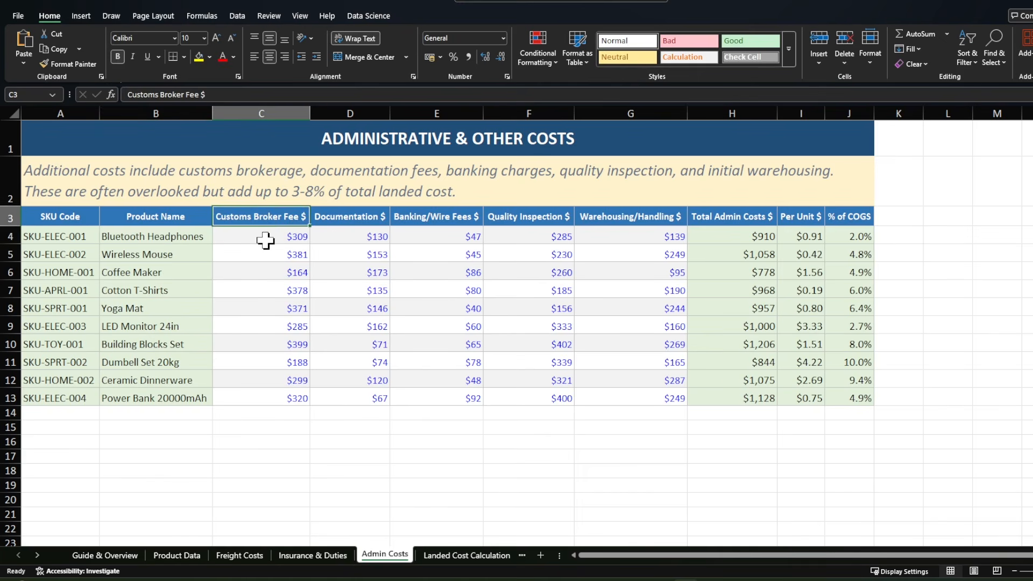
left_click(353, 217)
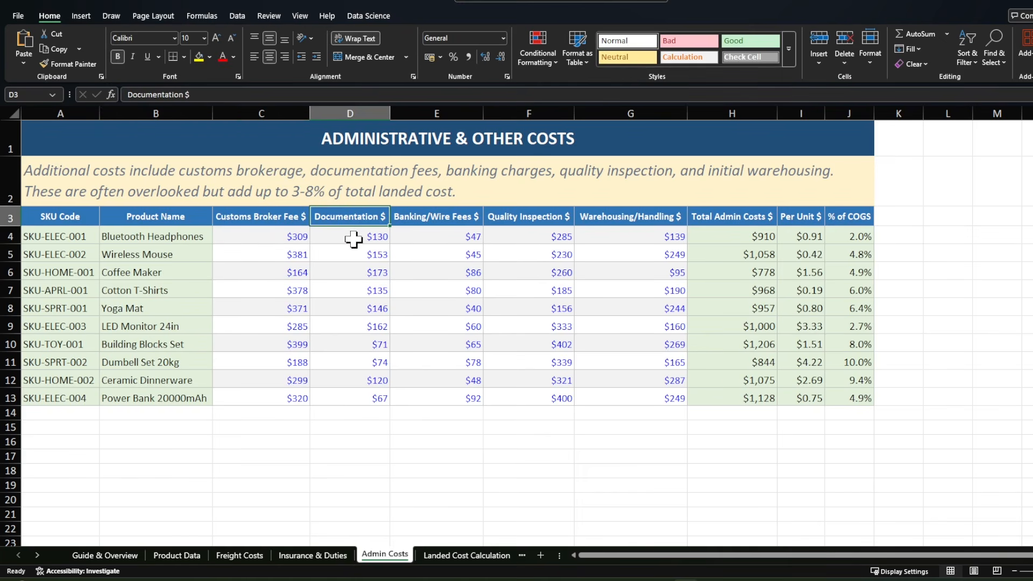
left_click(410, 219)
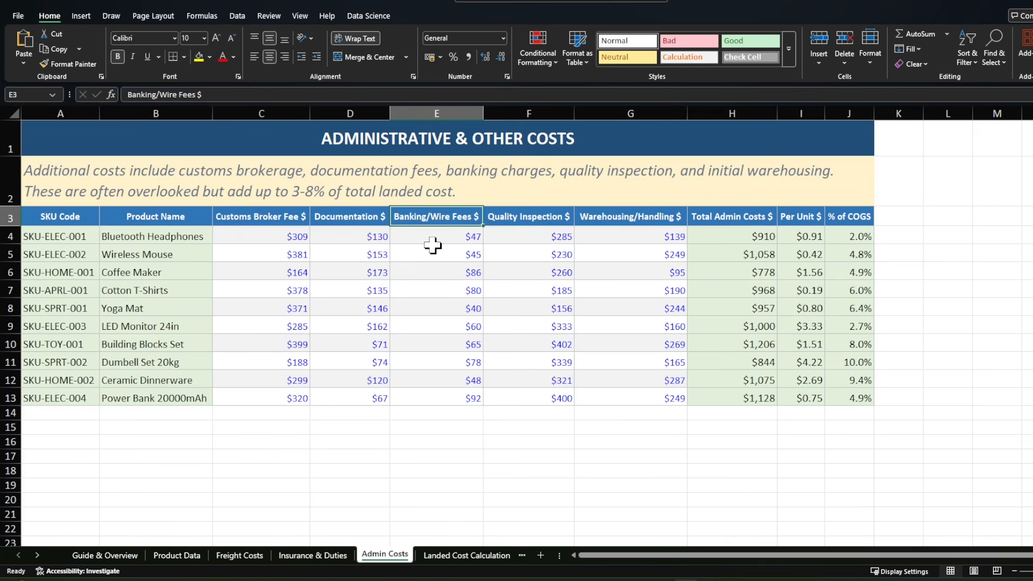
left_click(516, 217)
left_click(631, 220)
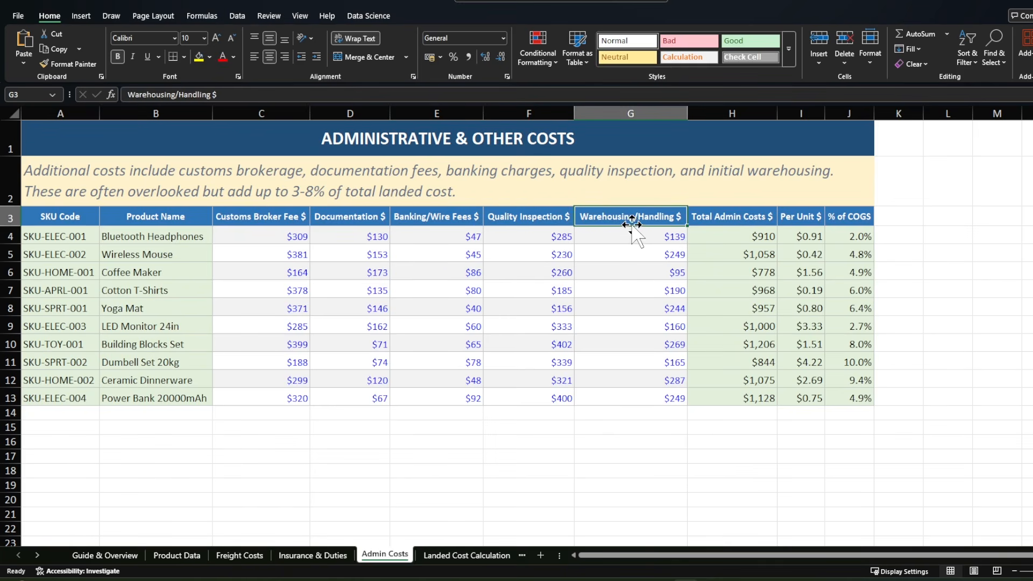
Step: Trace the range summed in the Total Admin Costs formula for Bluetooth Headphones and review the Per Unit column
left_click(745, 215)
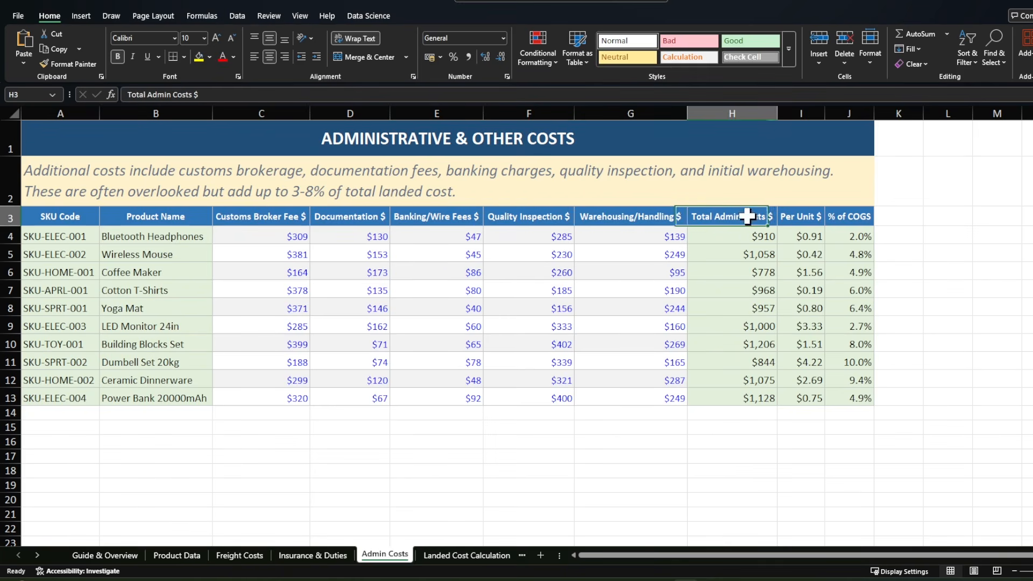
left_click(752, 237)
left_click(236, 96)
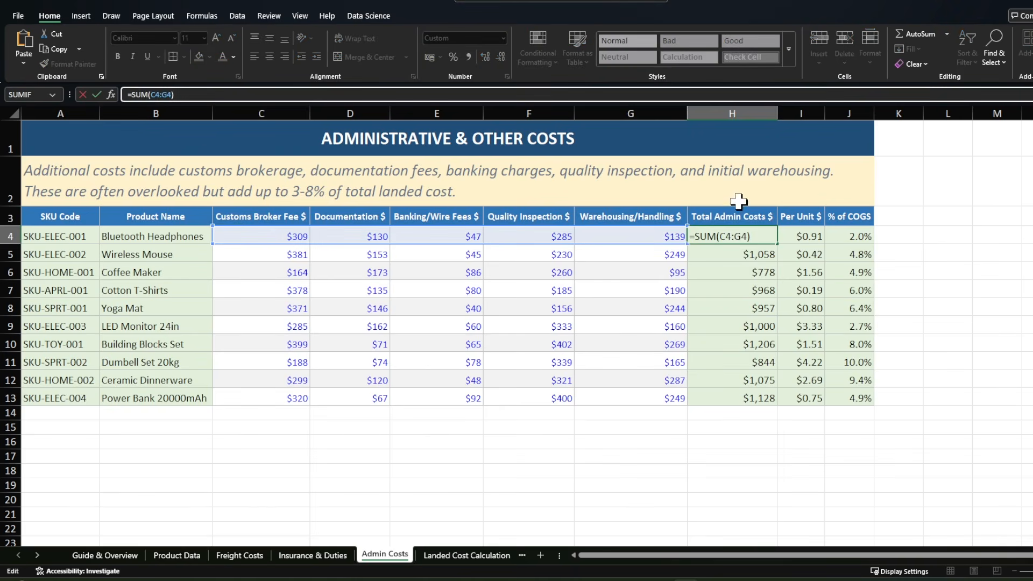
left_click(995, 217)
left_click(810, 218)
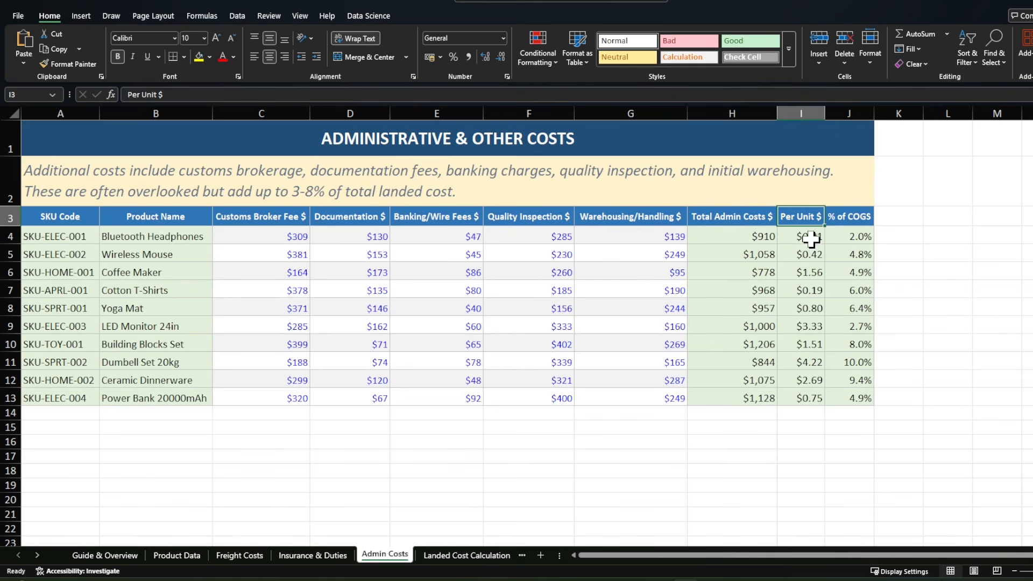
left_click(906, 238)
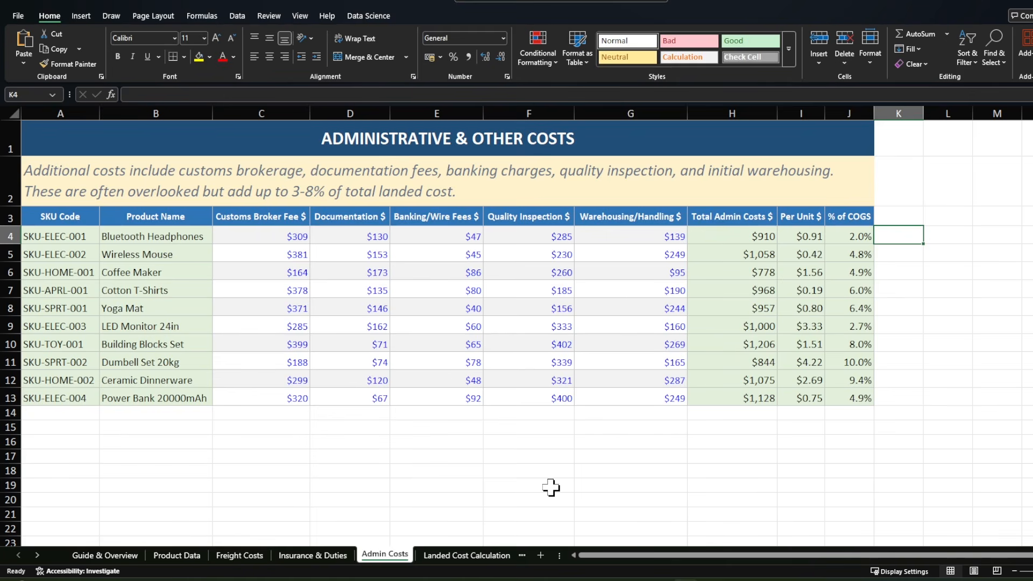
Step: Open the Landed Cost Calculation sheet and examine the SKU Code and Product Name entries for all listed products
left_click(467, 554)
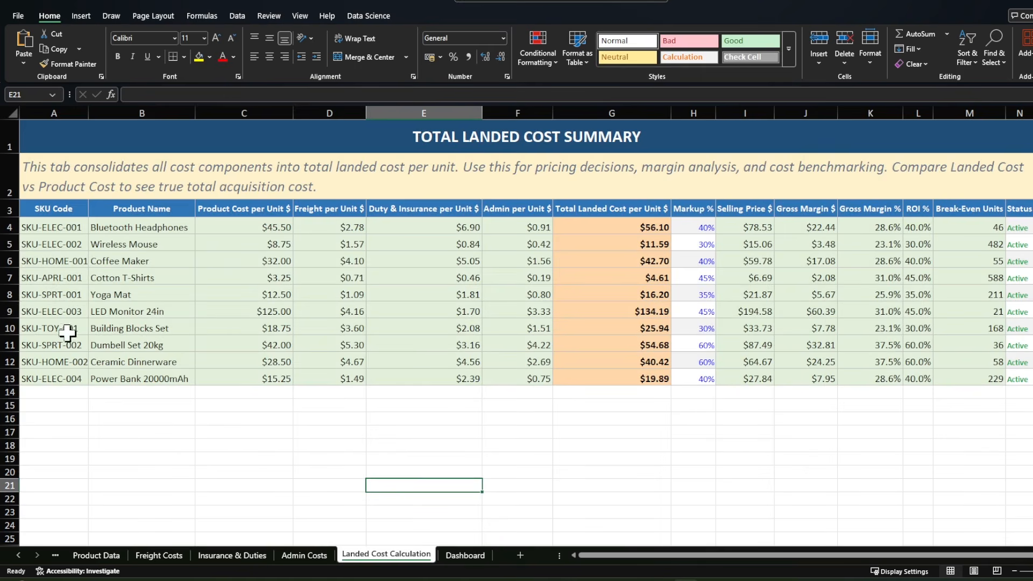
left_click_drag(64, 227, 132, 379)
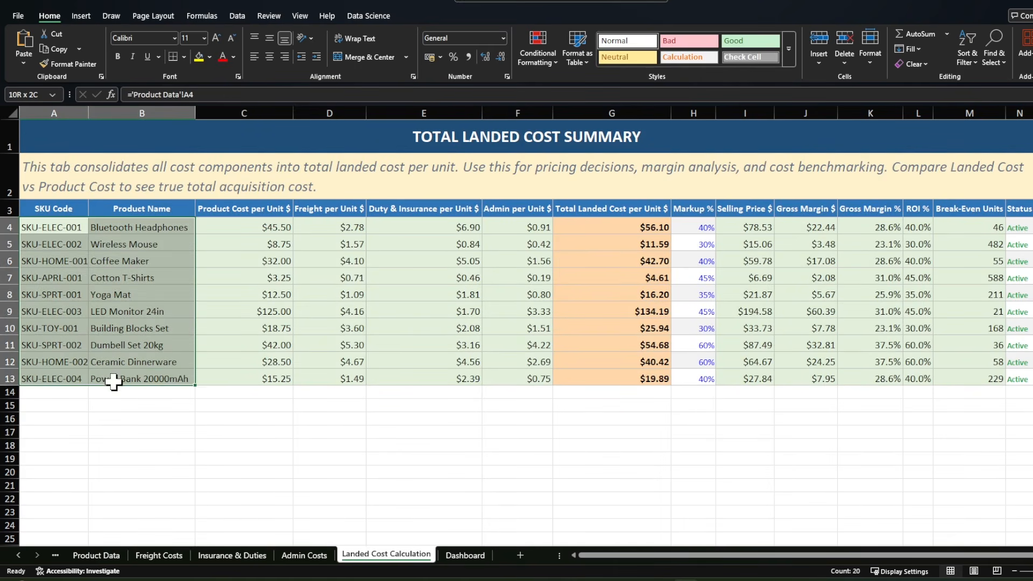
left_click(242, 459)
Step: Inspect the Product Cost, Freight, and Duty & Insurance per Unit formulas for Bluetooth Headphones and the sheets they reference
left_click(240, 208)
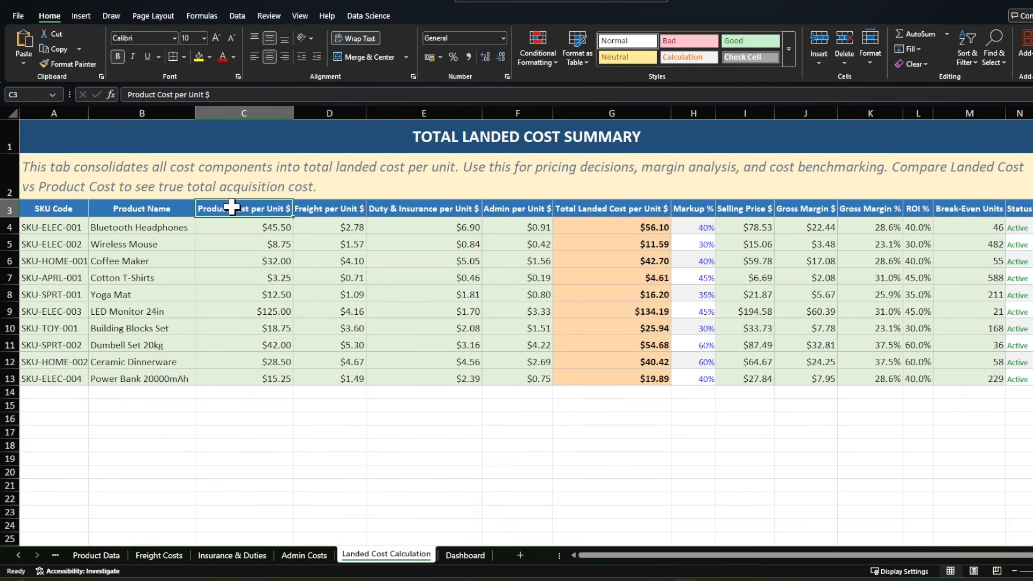
left_click(267, 225)
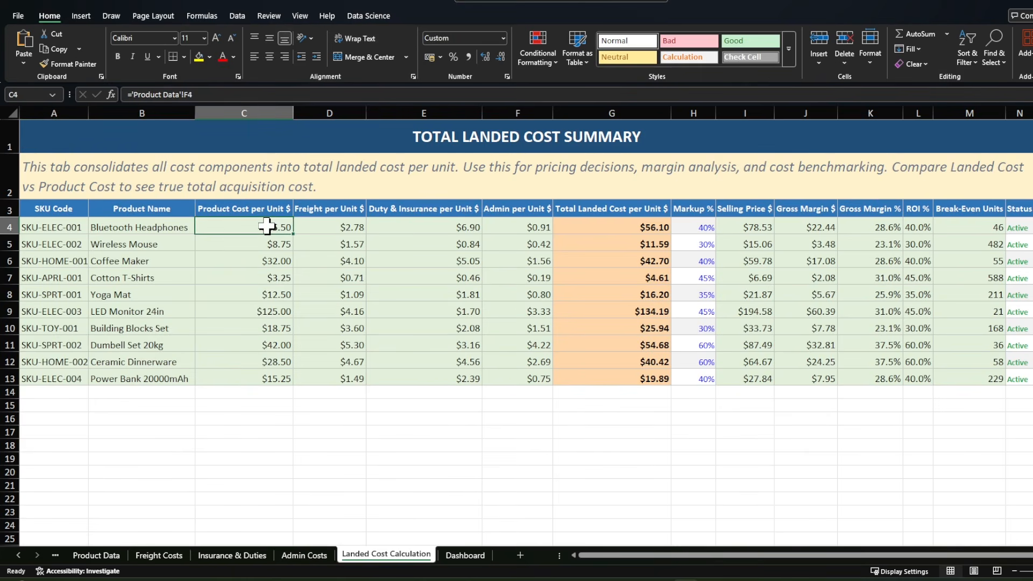
left_click(321, 225)
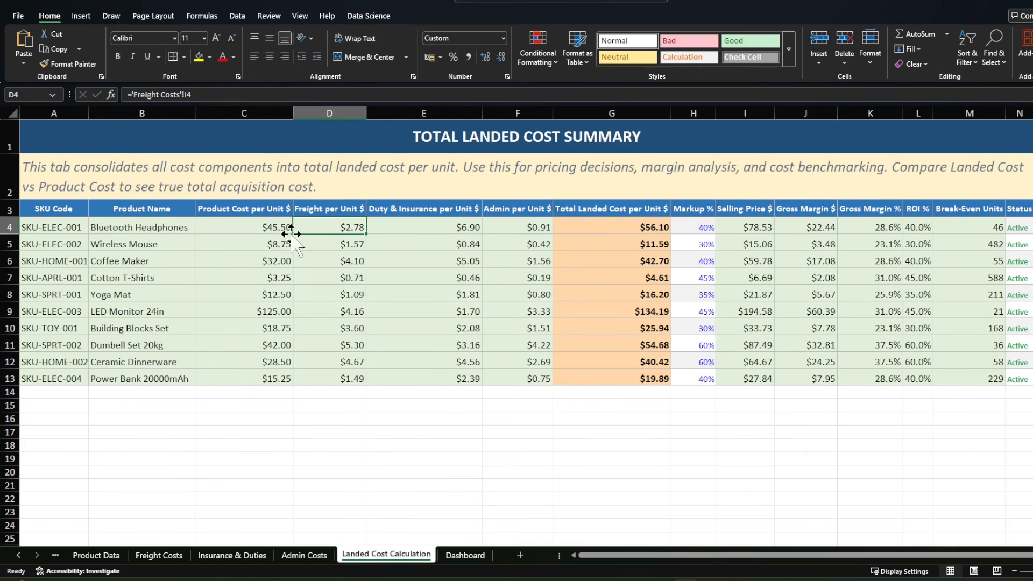
left_click(414, 230)
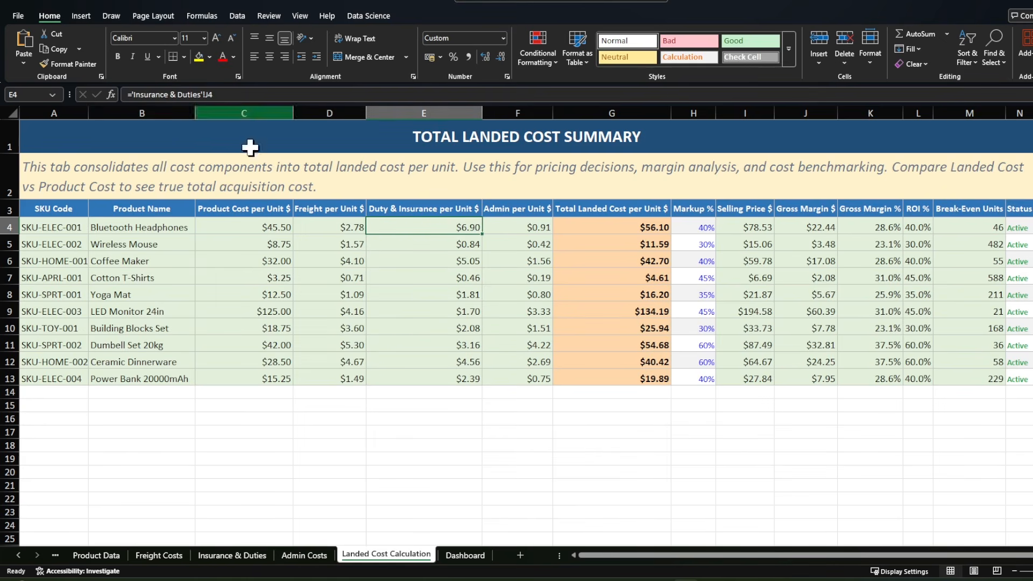
Step: Inspect the Admin per Unit link for Bluetooth Headphones and trace the range summed in its Total Landed Cost per Unit formula
left_click(515, 228)
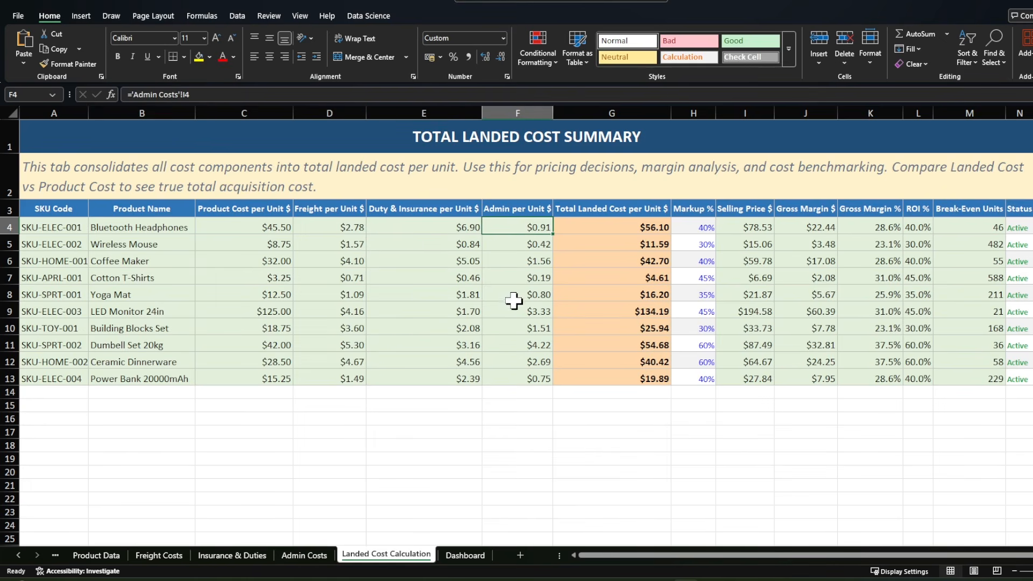
left_click(599, 229)
key("F2")
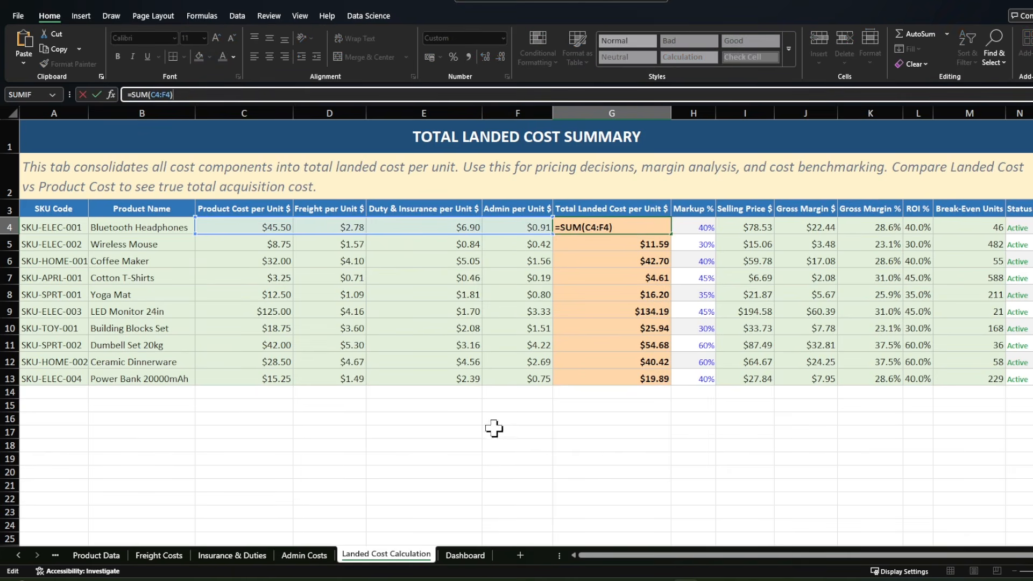
left_click(546, 441)
left_click(593, 228)
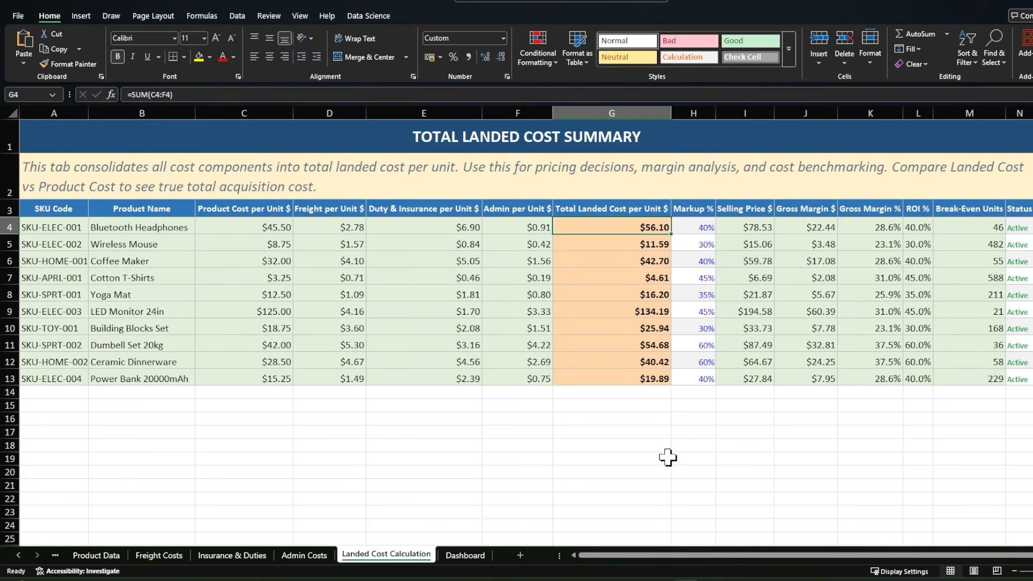
left_click(179, 230)
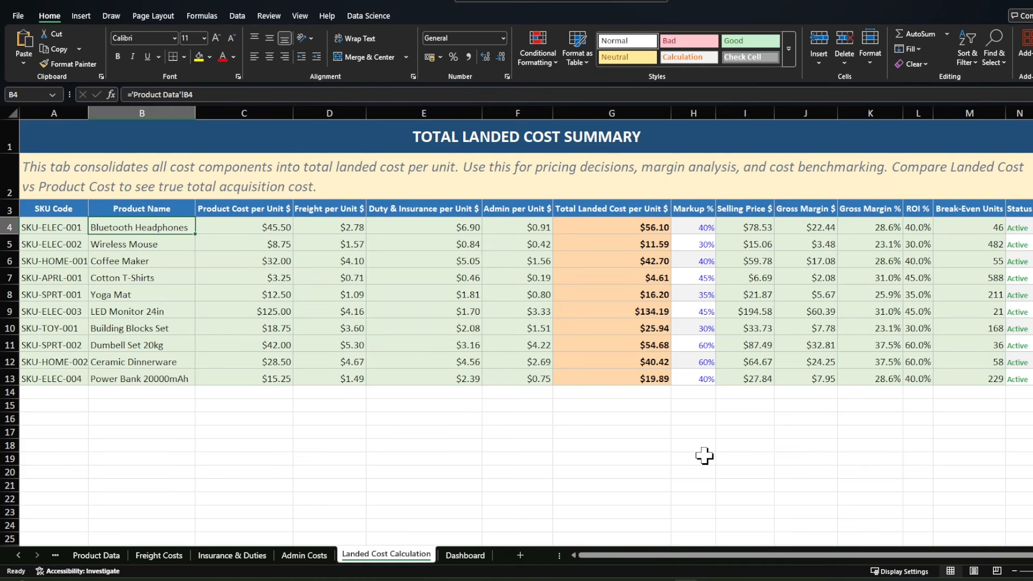
Step: Check the Markup % entry for Bluetooth Headphones and the Selling Price formula that uses it
left_click(686, 226)
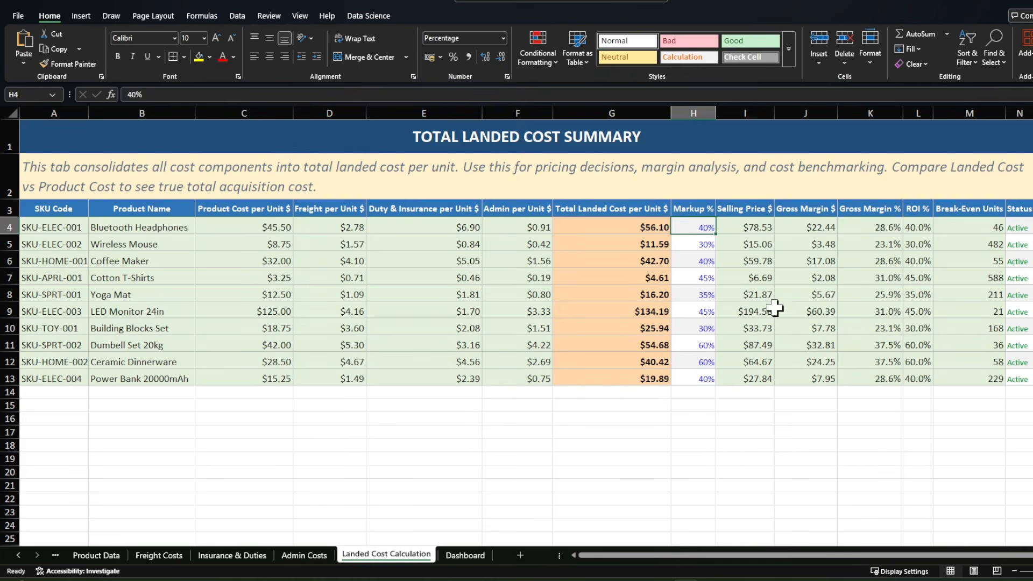
left_click(733, 227)
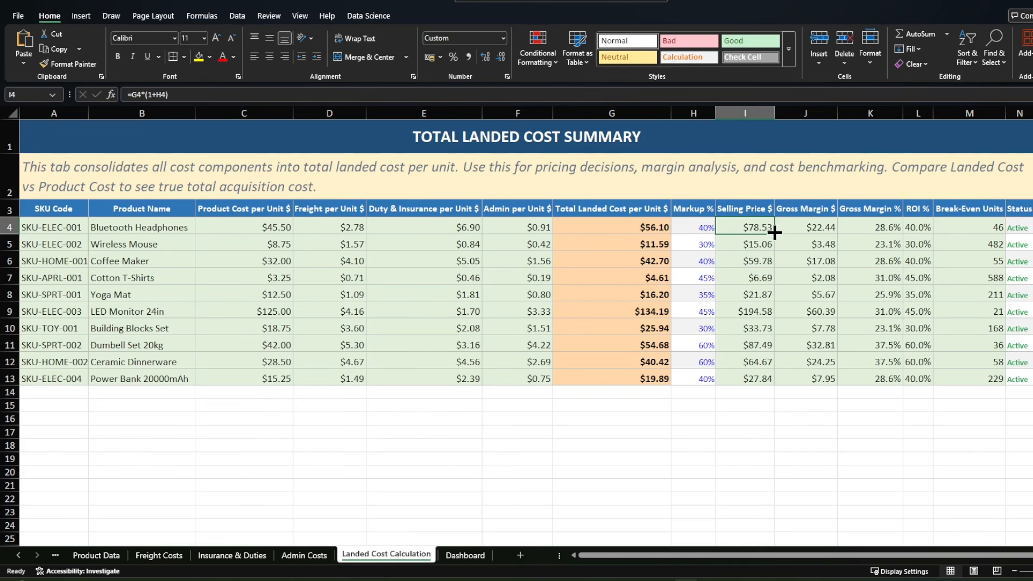
left_click(780, 455)
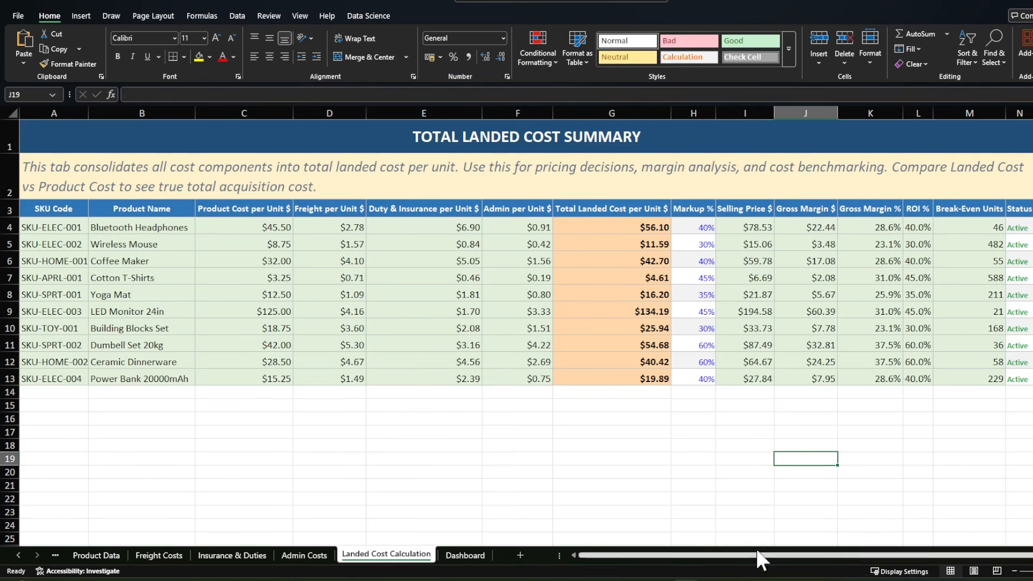
Step: Review the margin, ROI and status columns and inspect the Break-Even Units formula for Bluetooth Headphones
left_click_drag(764, 556, 796, 556)
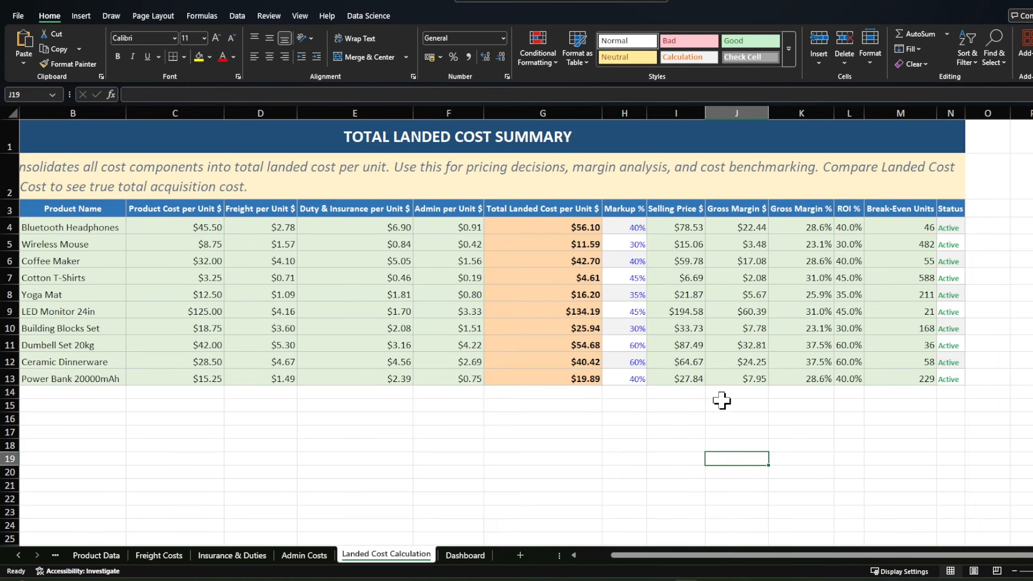
left_click(904, 227)
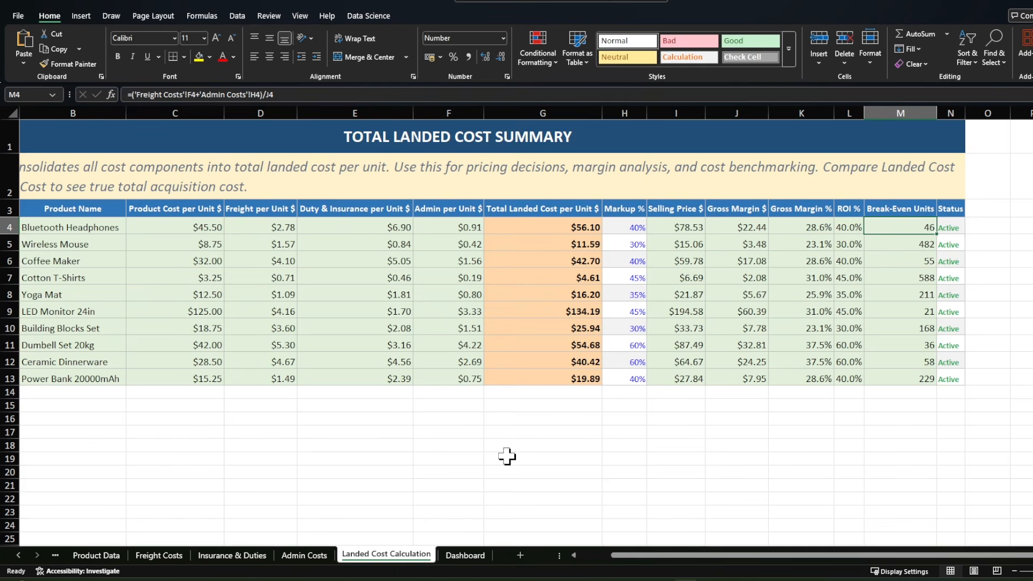
left_click(862, 456)
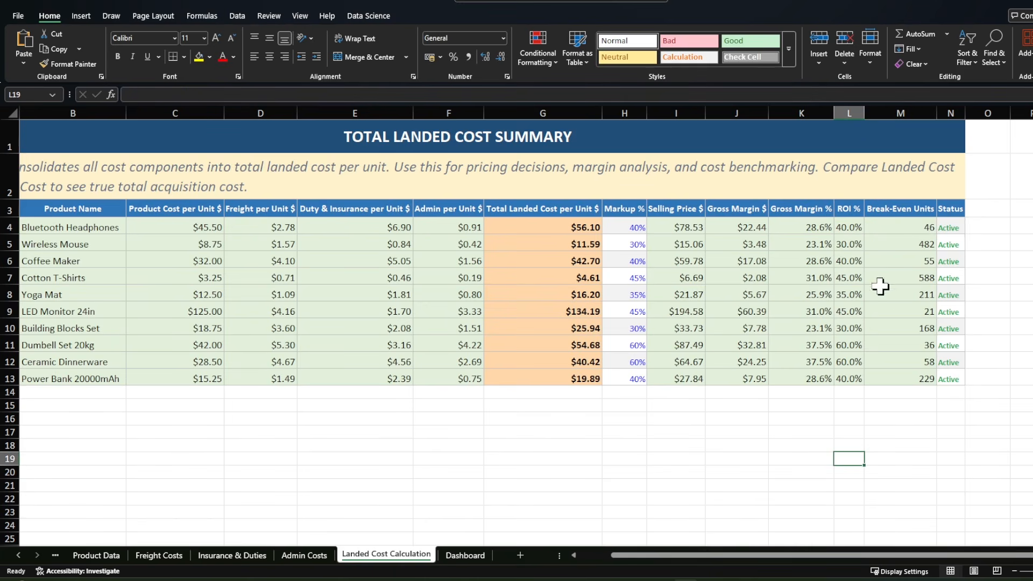
left_click(91, 227)
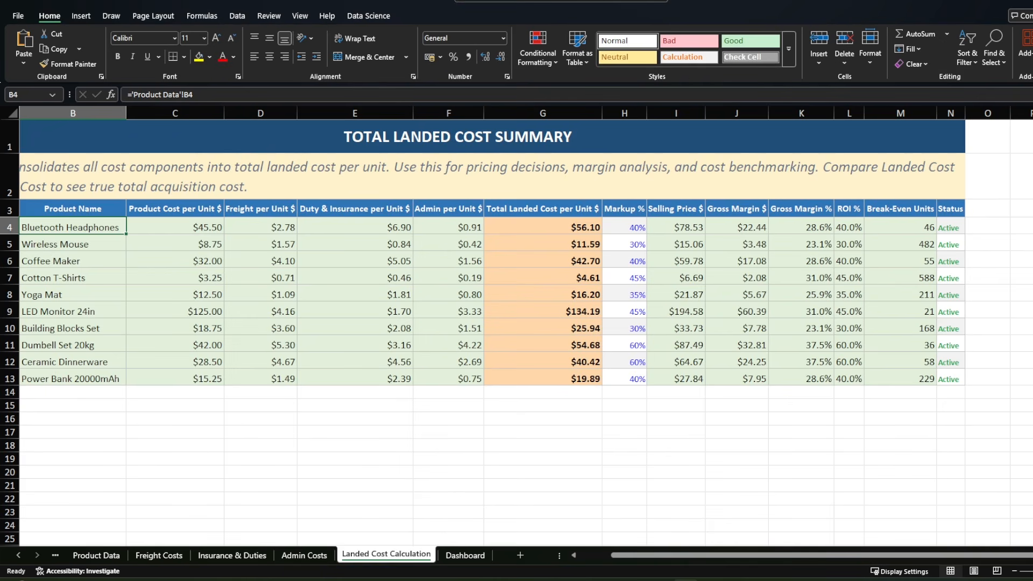
left_click(924, 226)
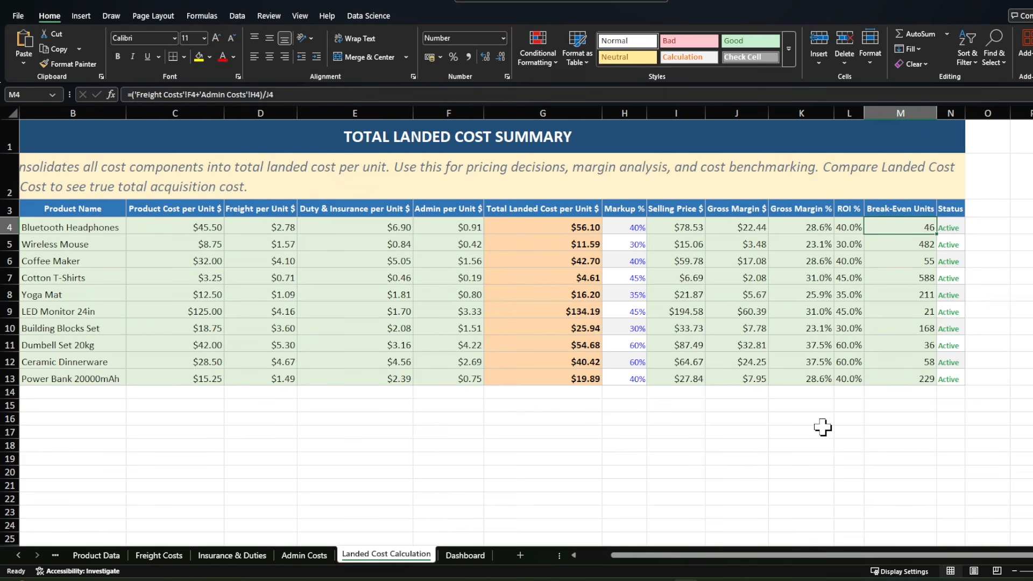
Step: Open the Dashboard sheet and review the Key Metrics from Total Products through Average Gross Margin %
left_click(465, 554)
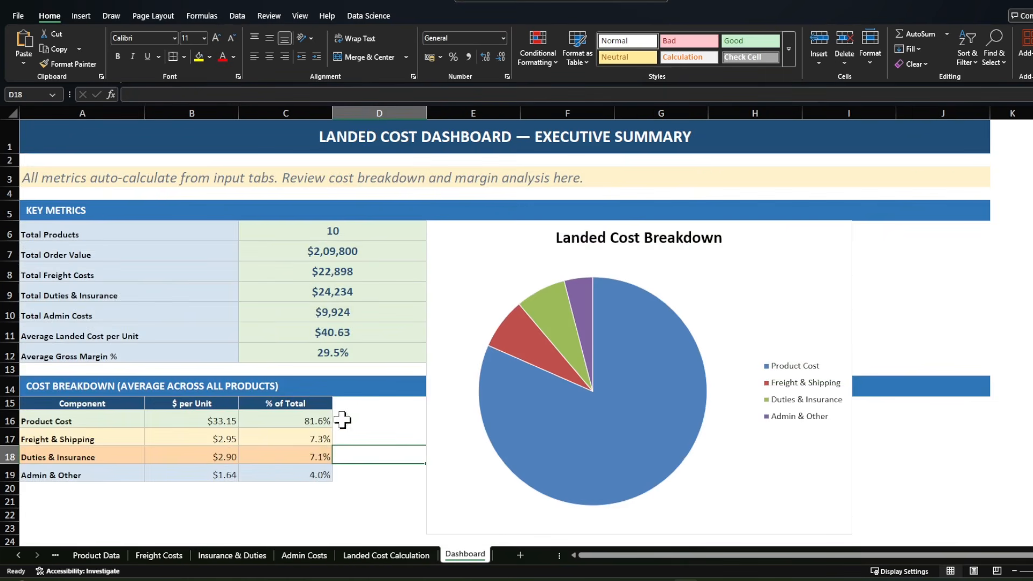
left_click(210, 235)
left_click(203, 256)
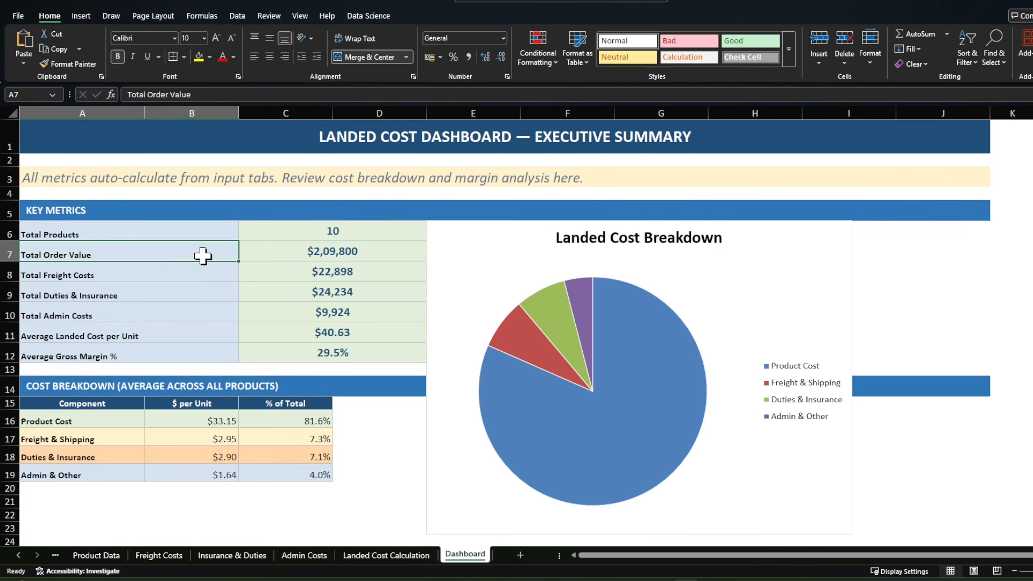
left_click(171, 278)
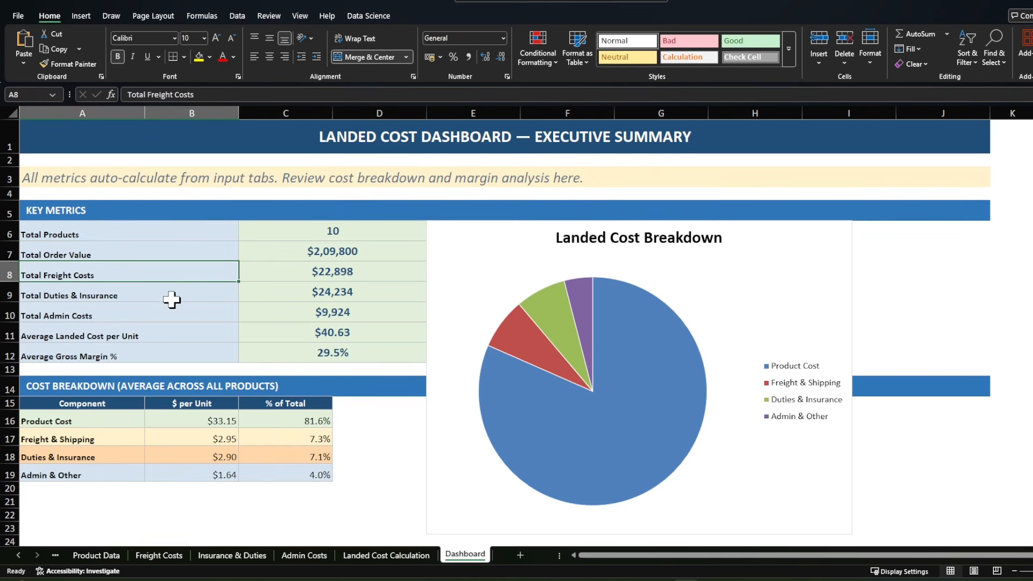
left_click(171, 299)
left_click(147, 329)
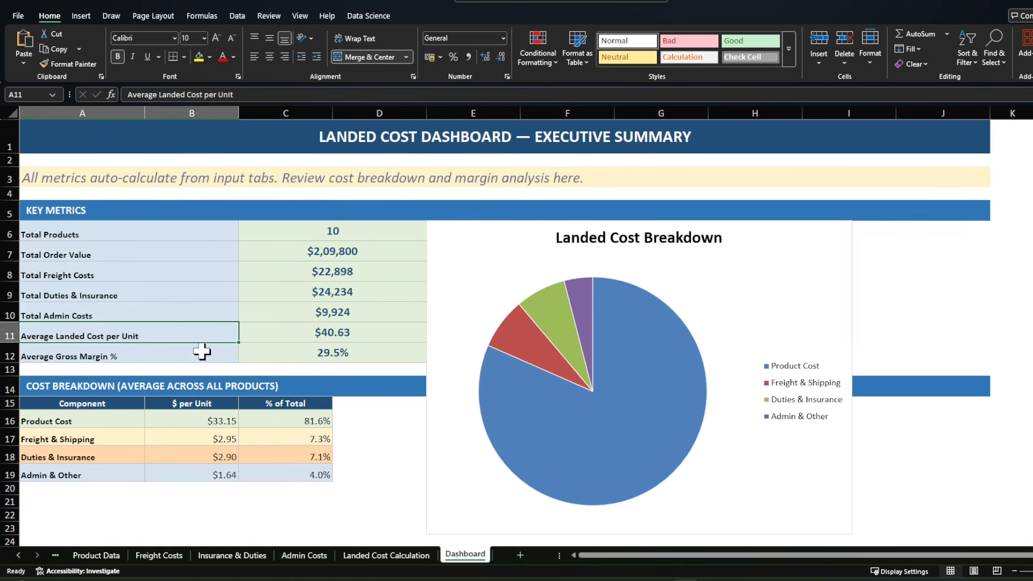
left_click(226, 350)
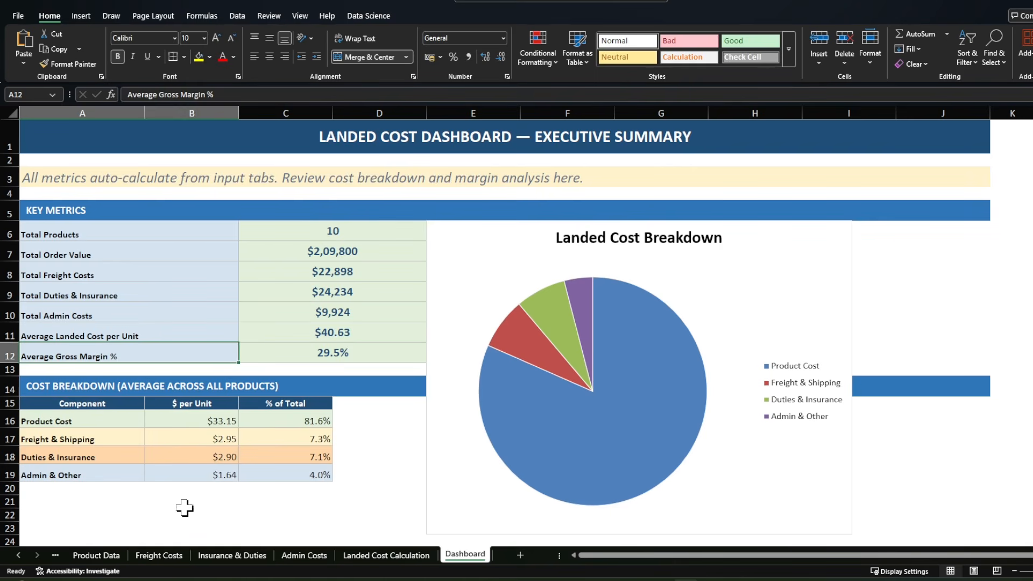
Step: Inspect the $ per Unit averages for all four Cost Breakdown components and the % of Total formula for Product Cost
left_click(96, 421)
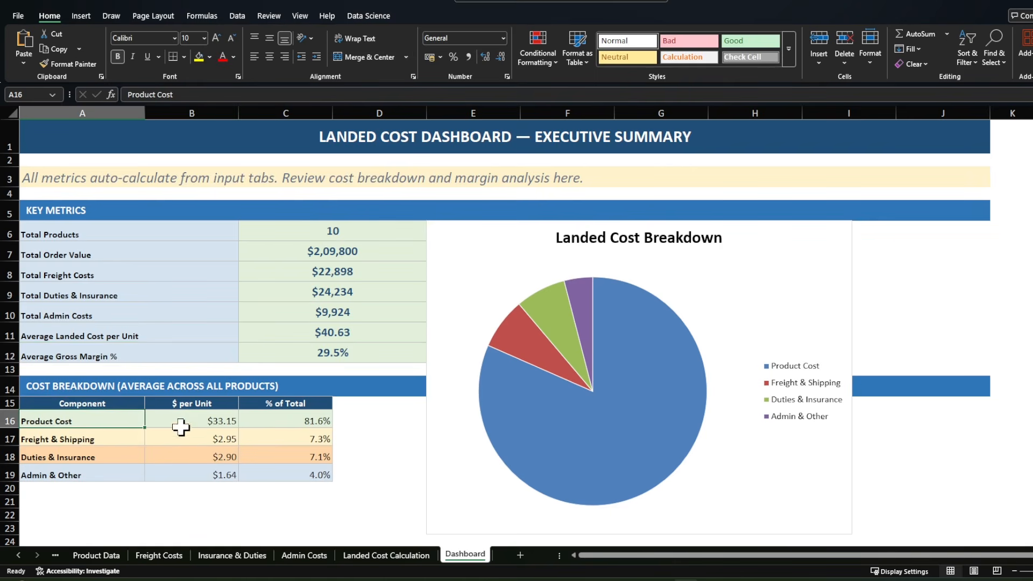
left_click(179, 423)
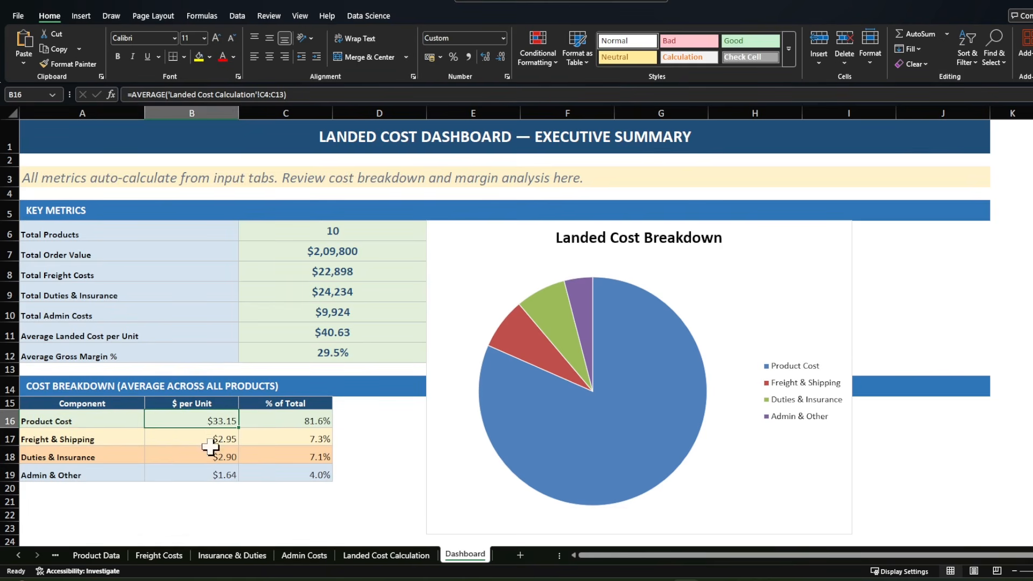
left_click(279, 421)
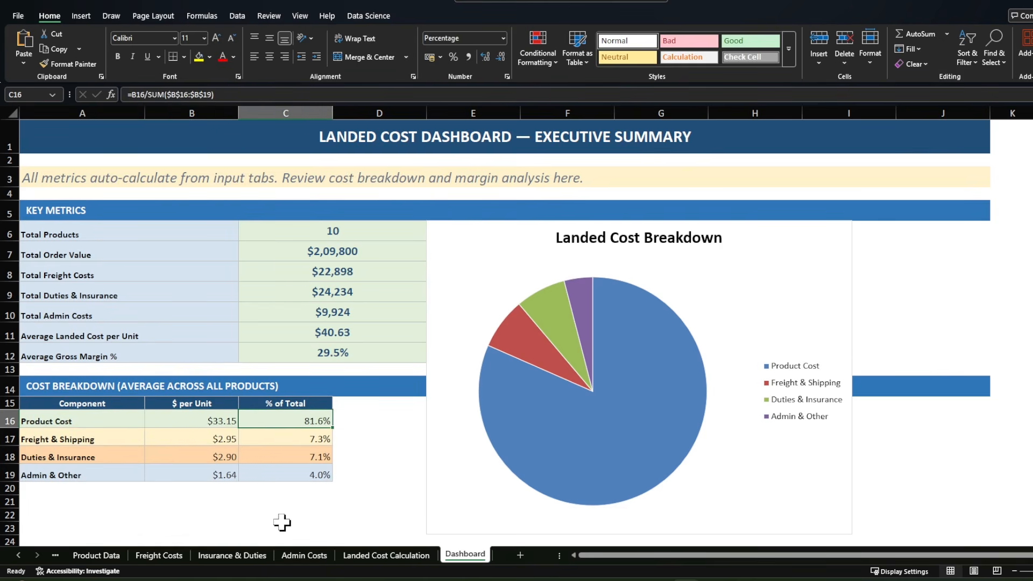
left_click(191, 438)
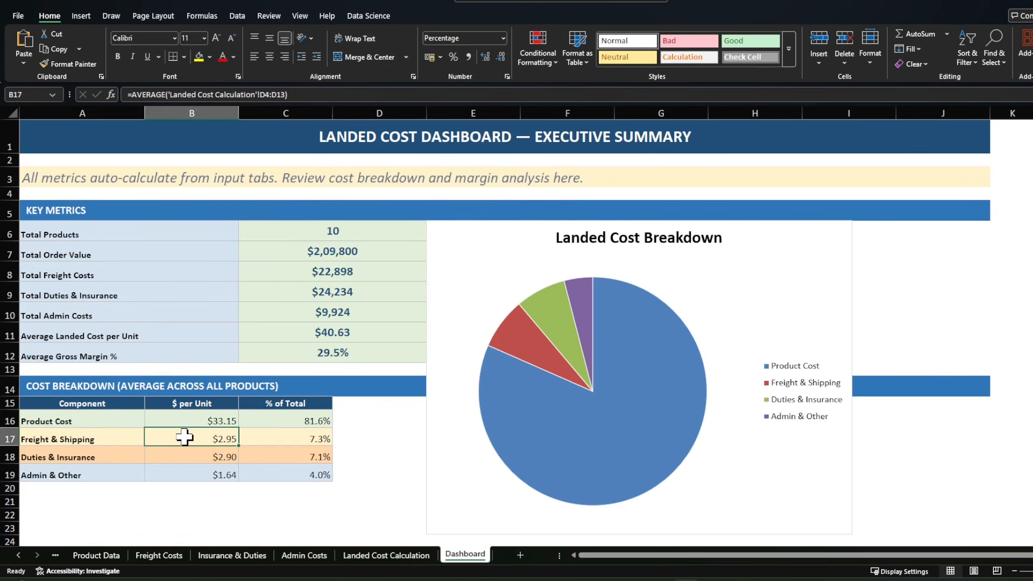
left_click(185, 458)
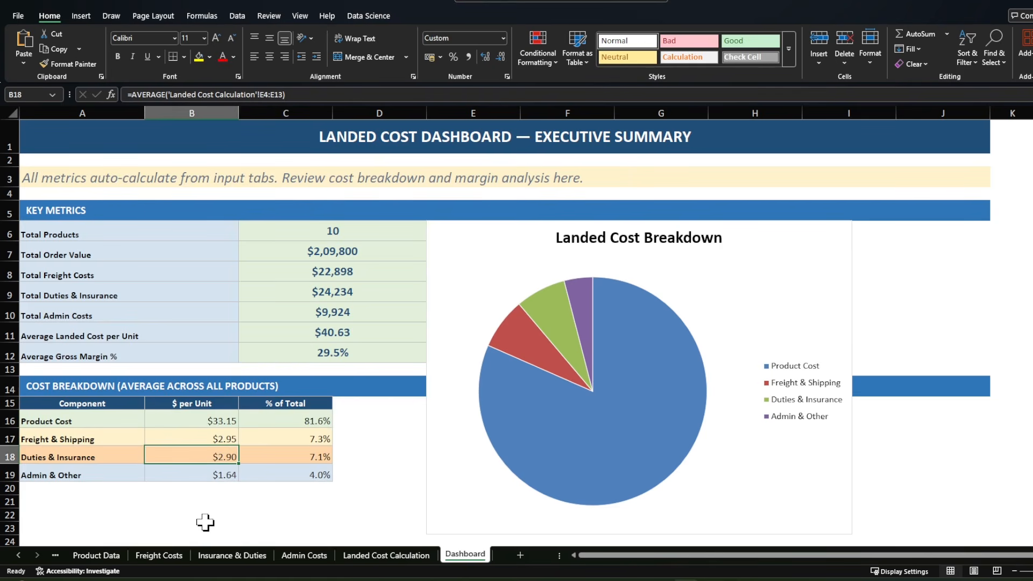
left_click(197, 474)
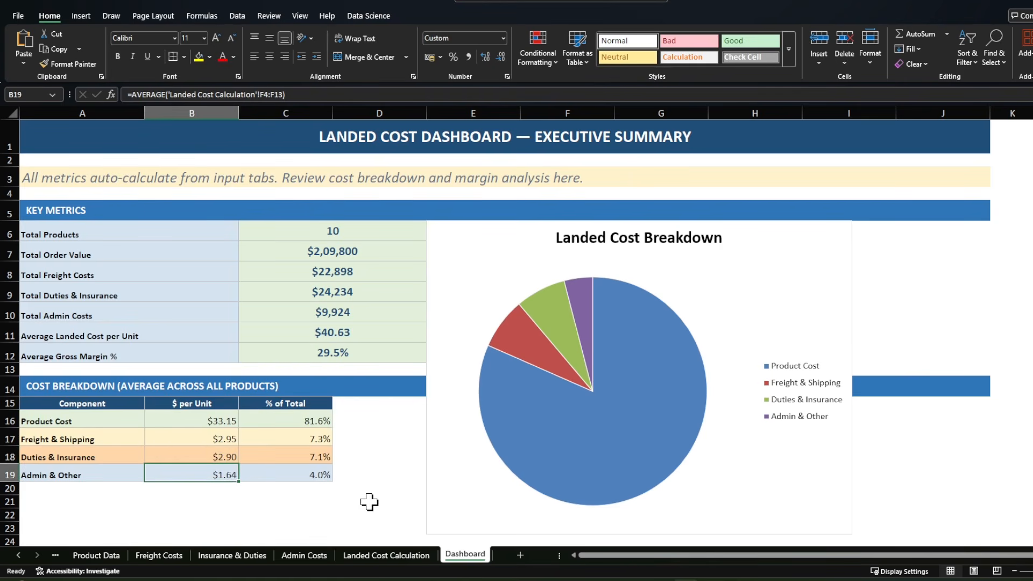